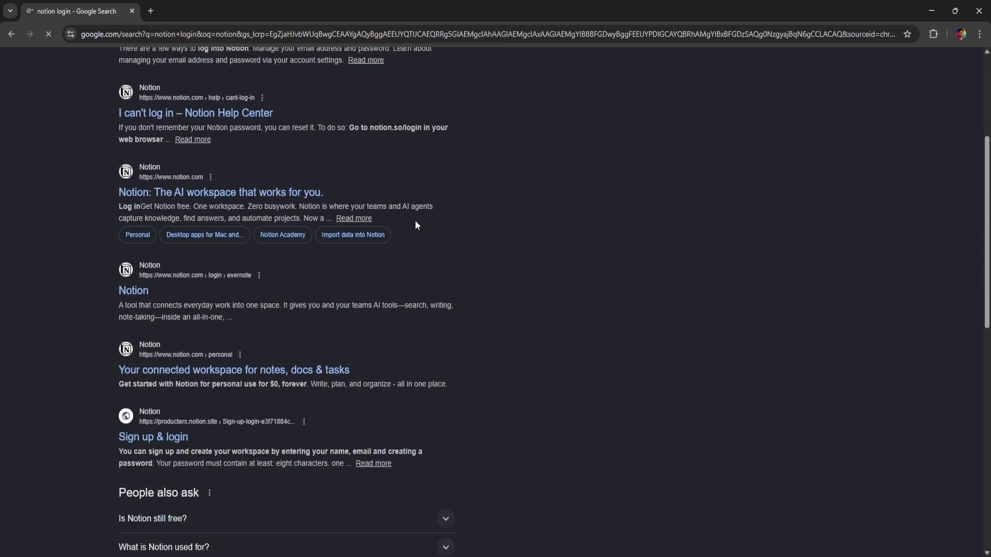
Open the Notion login page from the search results and sign in with the account e-mail and password
{"action": "scroll", "coordinate": [416, 224], "scroll_direction": "up", "scroll_amount": 4}
{"action": "left_click", "coordinate": [151, 170]}
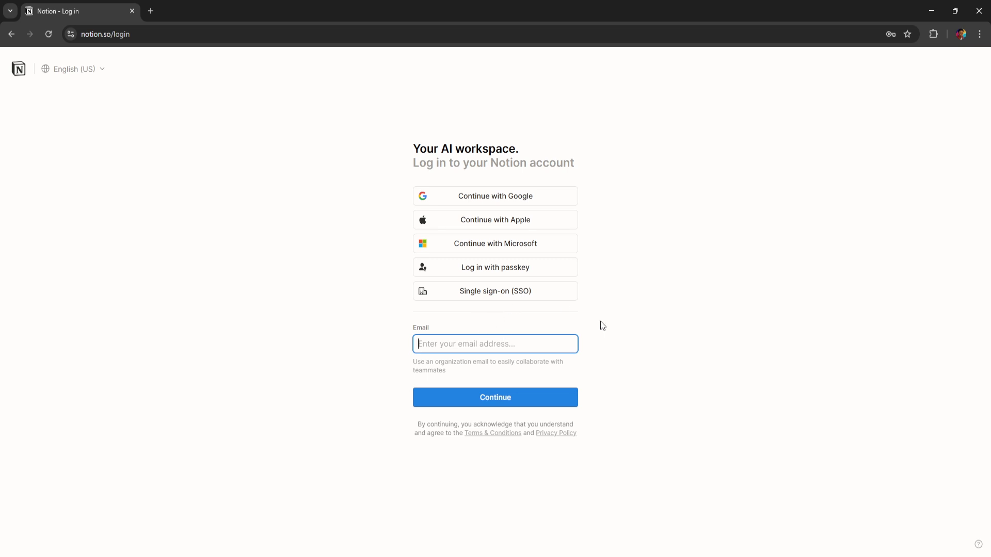
{"action": "left_click", "coordinate": [493, 355]}
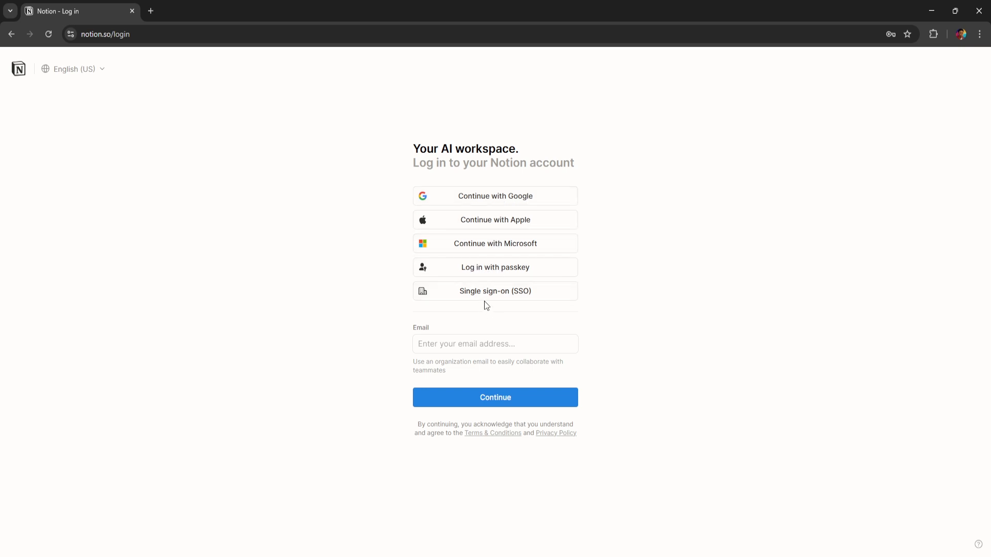
{"action": "left_click", "coordinate": [493, 349]}
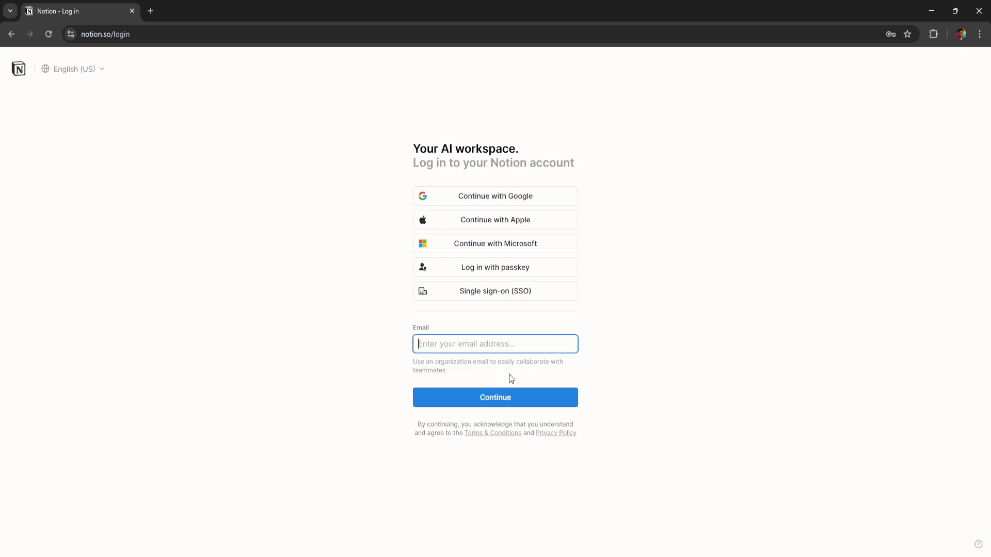
{"action": "key", "text": "alt+Tab"}
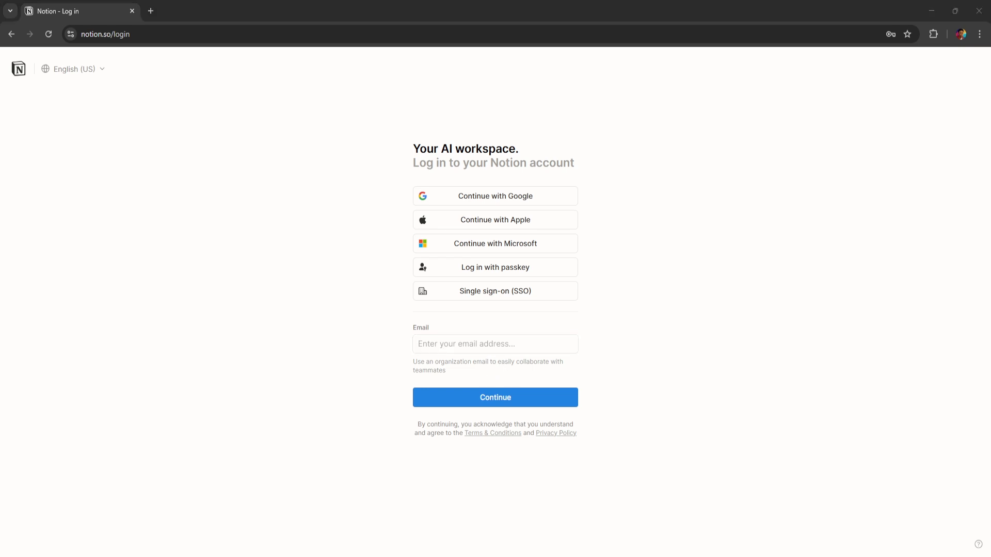
{"action": "key", "text": "alt+Tab"}
{"action": "key", "text": "ctrl+v"}
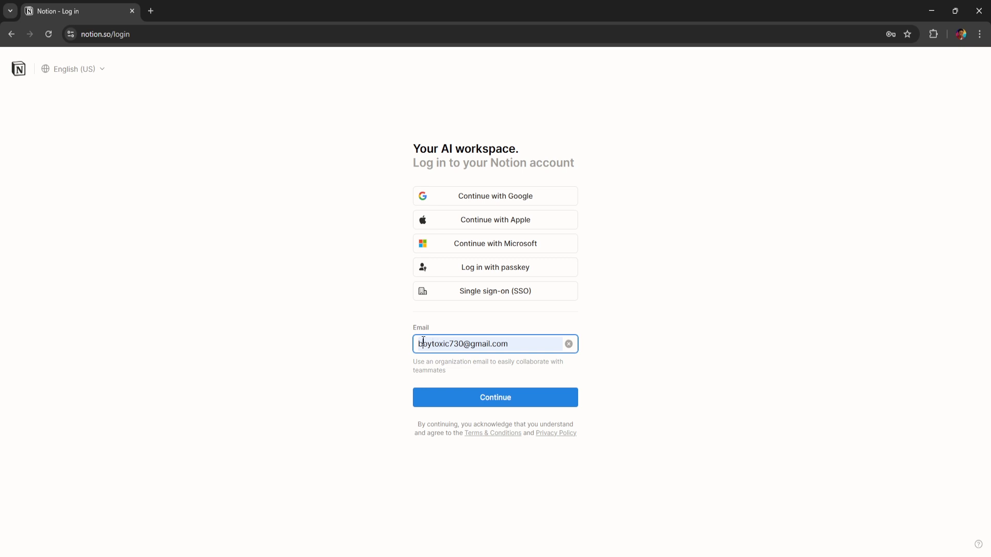
{"action": "left_click", "coordinate": [492, 396]}
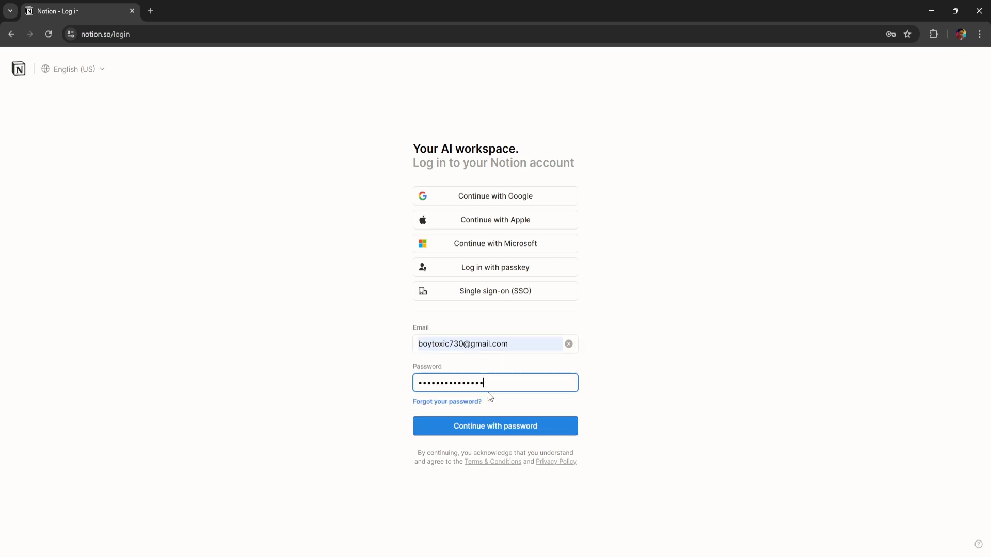
{"action": "left_click", "coordinate": [483, 428]}
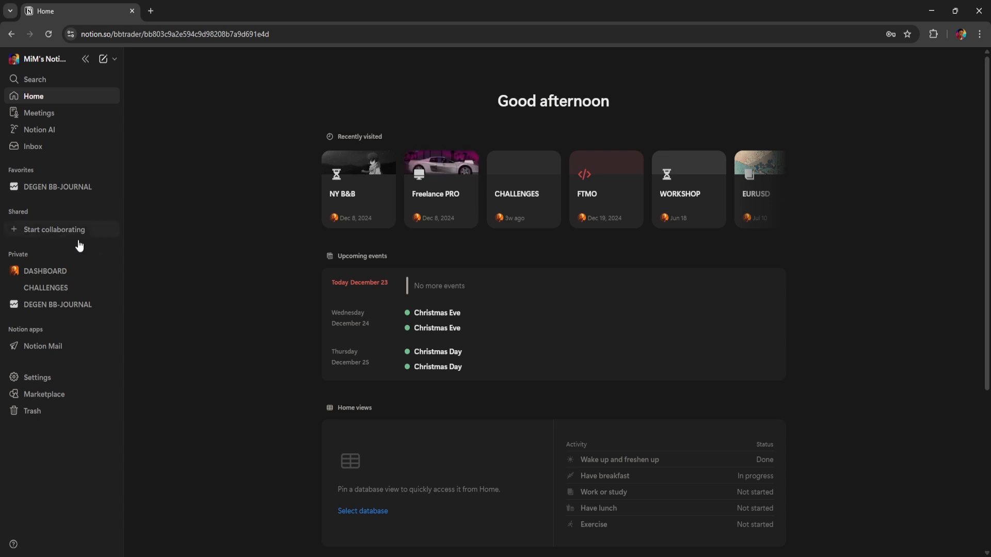
Open the private DASHBOARD page and look over its gallery of pages
{"action": "left_click", "coordinate": [66, 274]}
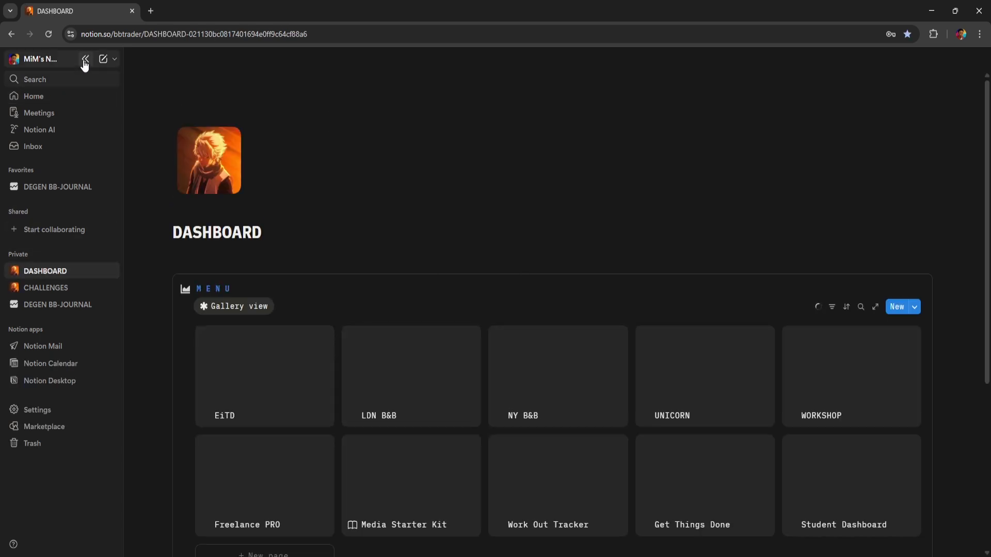
{"action": "scroll", "coordinate": [519, 243], "scroll_direction": "down", "scroll_amount": 4}
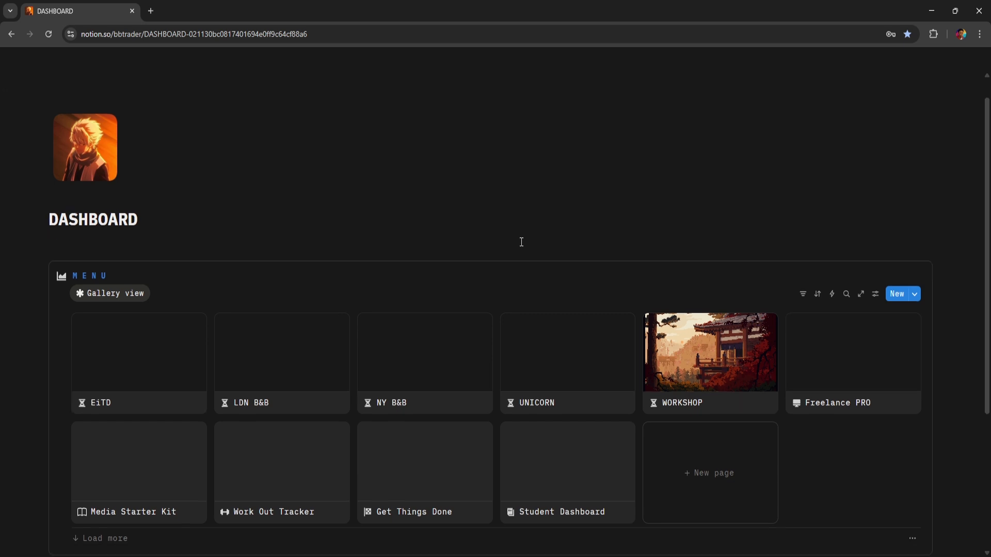
{"action": "scroll", "coordinate": [534, 362], "scroll_direction": "up", "scroll_amount": 2}
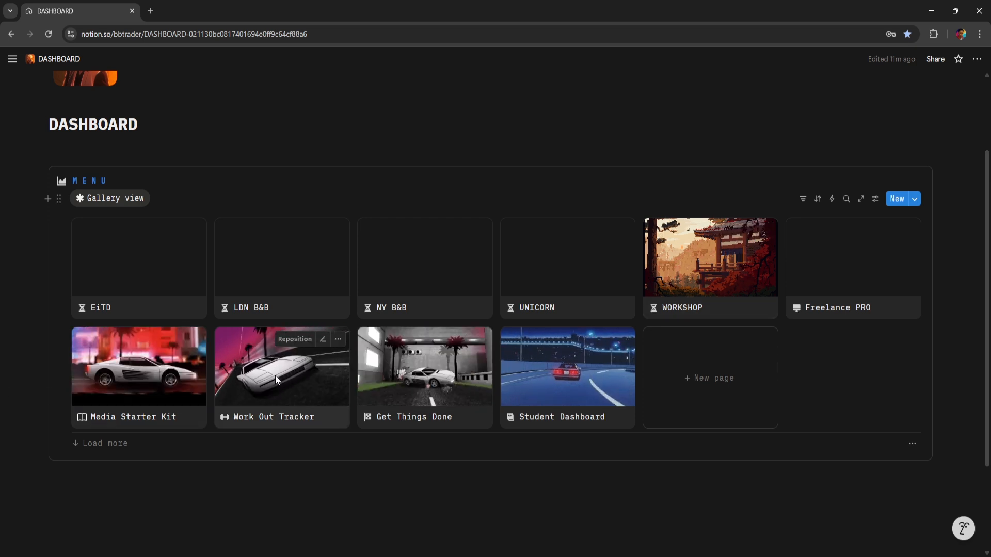
Preview the Student Dashboard page from the gallery, look through its content and close the preview
{"action": "left_click", "coordinate": [570, 380]}
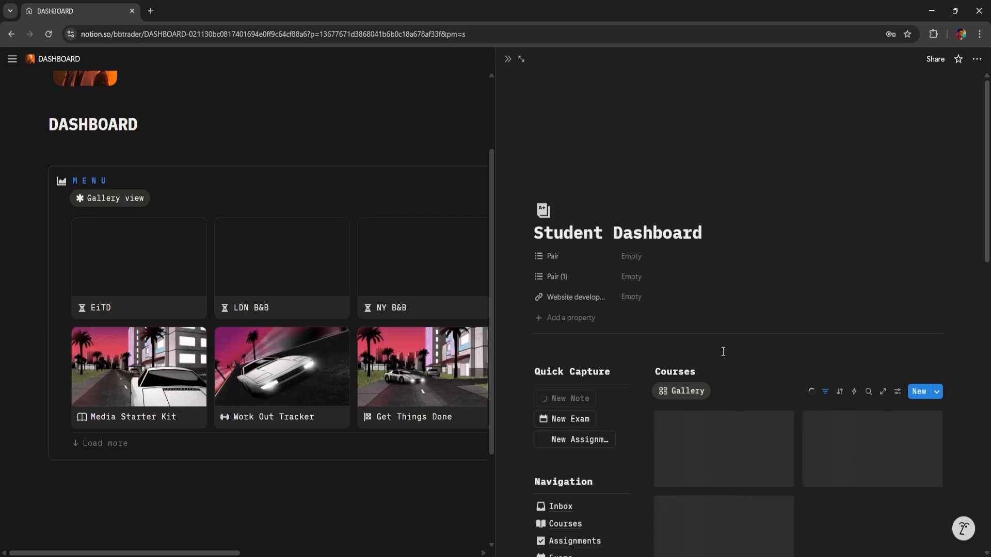
{"action": "scroll", "coordinate": [725, 362], "scroll_direction": "down", "scroll_amount": 6}
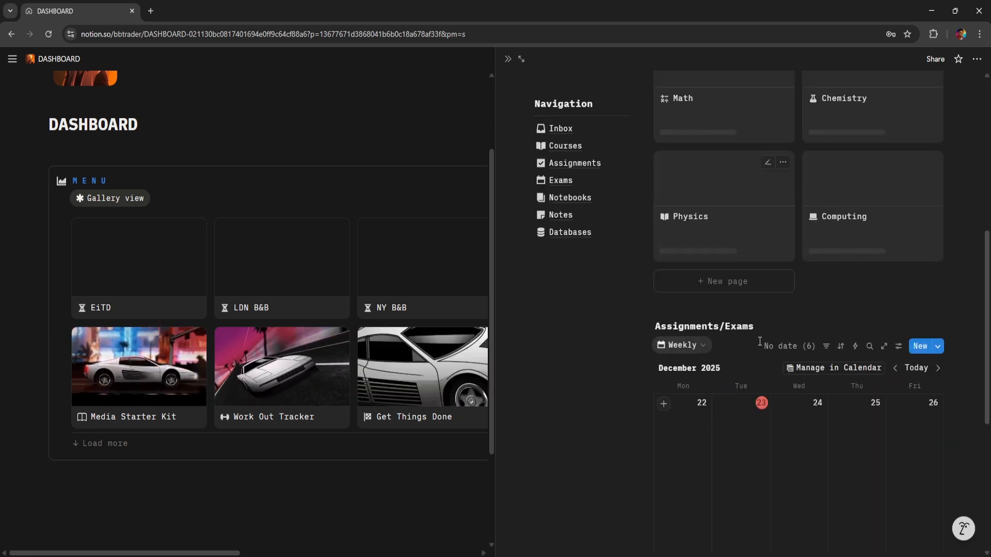
{"action": "scroll", "coordinate": [702, 267], "scroll_direction": "up", "scroll_amount": 7}
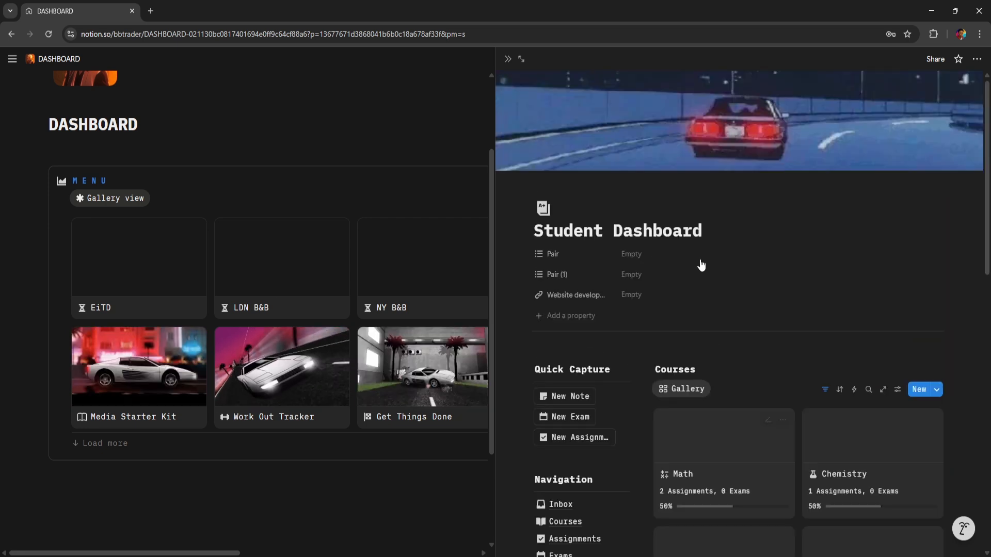
{"action": "left_click", "coordinate": [509, 60]}
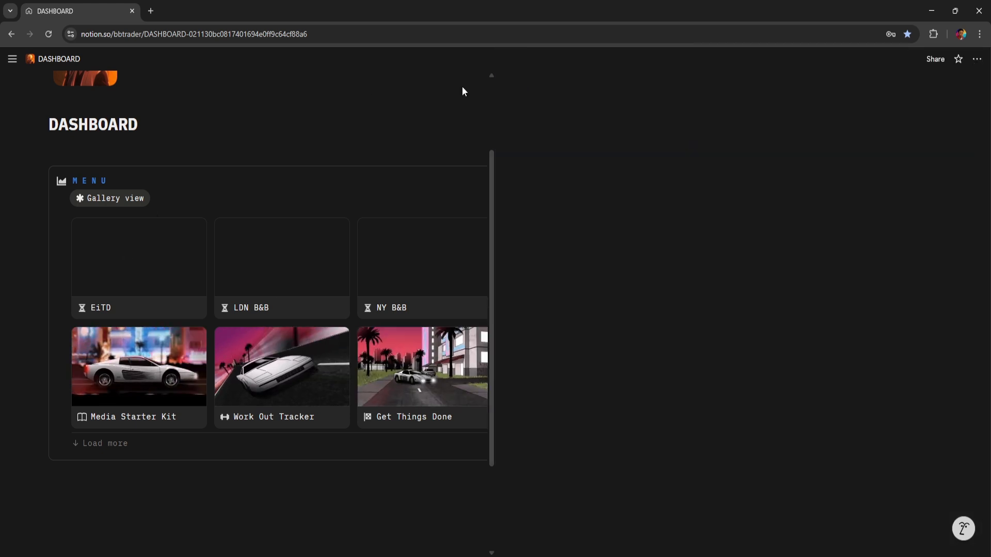
Open the DEGEN BB-JOURNAL page from the favorites
{"action": "mouse_move", "coordinate": [12, 62]}
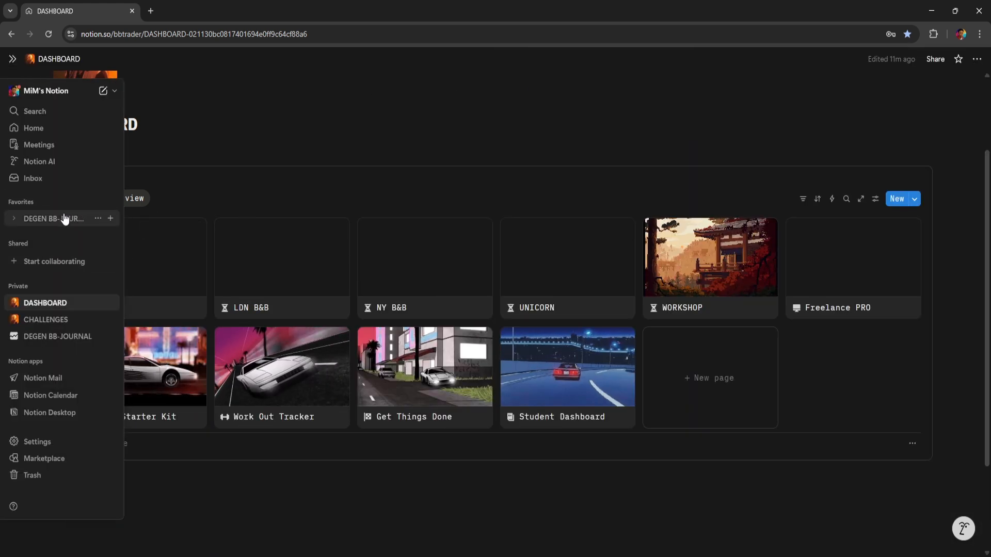
{"action": "left_click", "coordinate": [50, 220]}
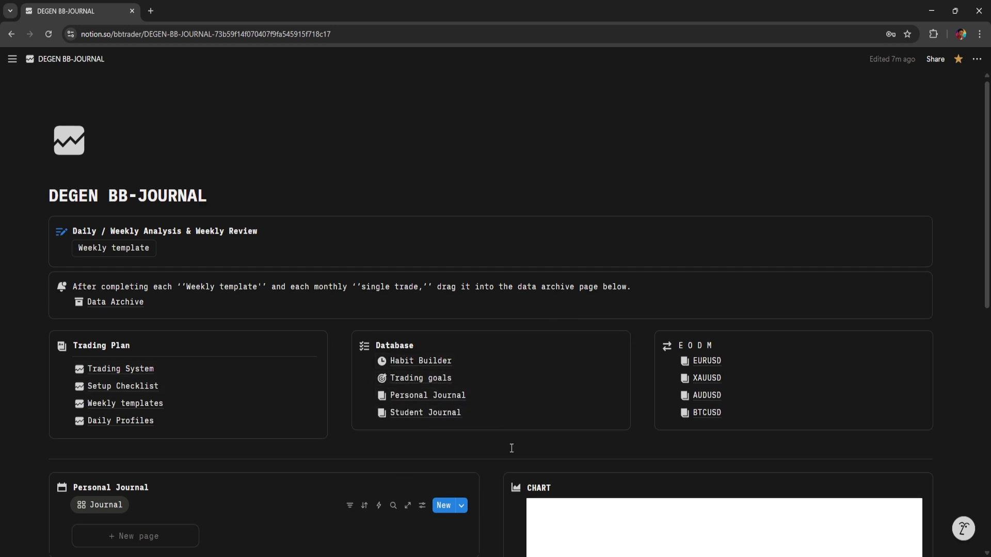
Look through the Study Notes views Market Maker and 2022 Mentorship, returning to the Core content view
{"action": "scroll", "coordinate": [511, 449], "scroll_direction": "down", "scroll_amount": 10}
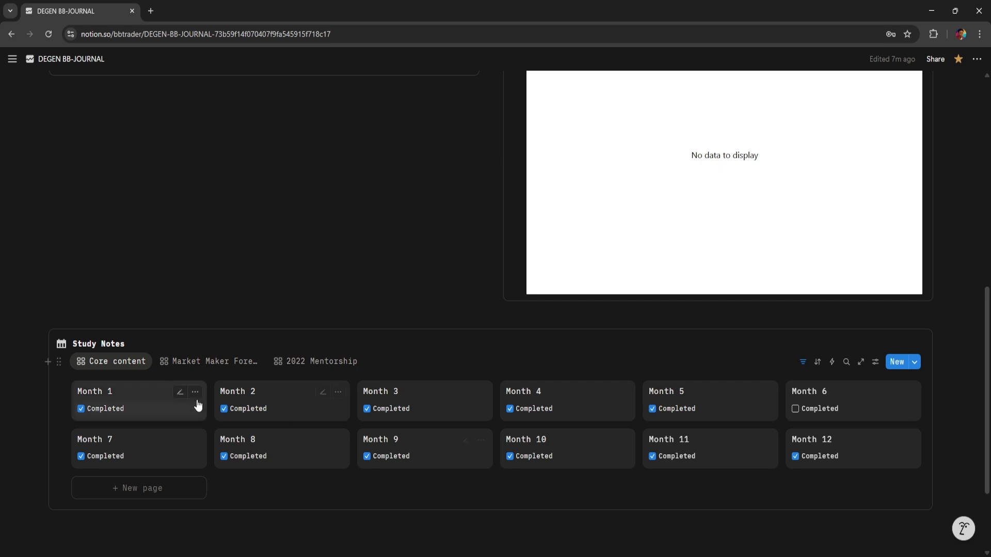
{"action": "left_click", "coordinate": [232, 364]}
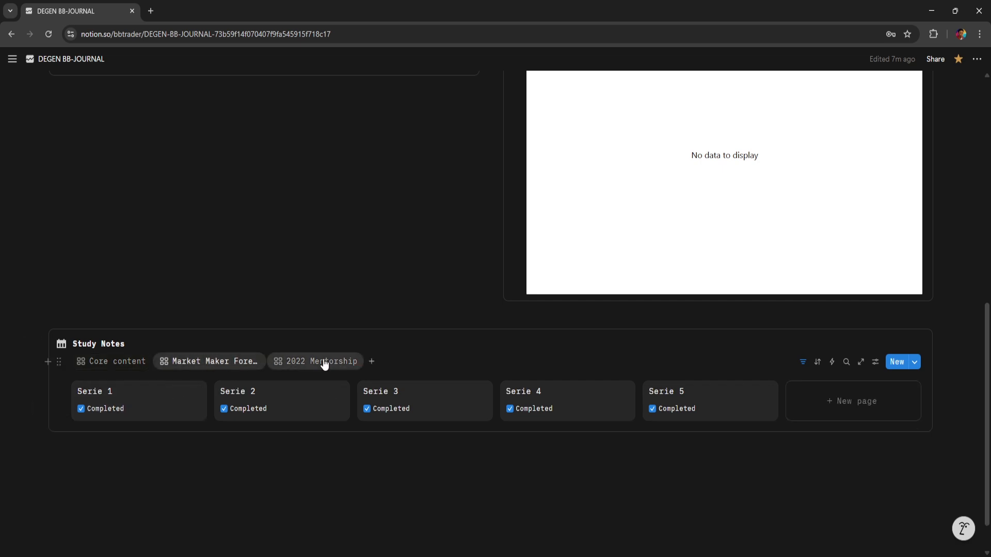
{"action": "left_click", "coordinate": [324, 363]}
{"action": "left_click", "coordinate": [101, 367]}
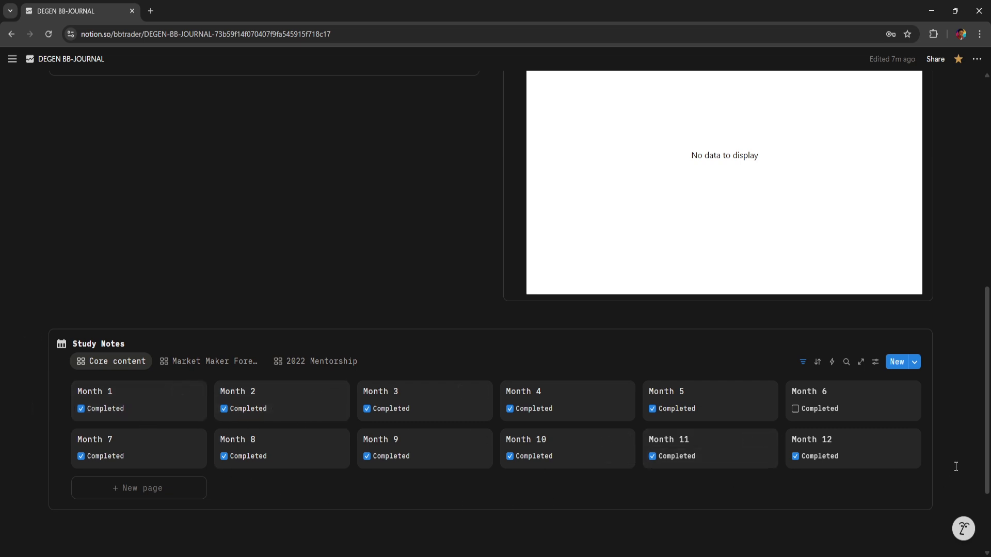
Open the Student Journal from the Database section of the journal page and look over its table
{"action": "scroll", "coordinate": [480, 447], "scroll_direction": "up", "scroll_amount": 6}
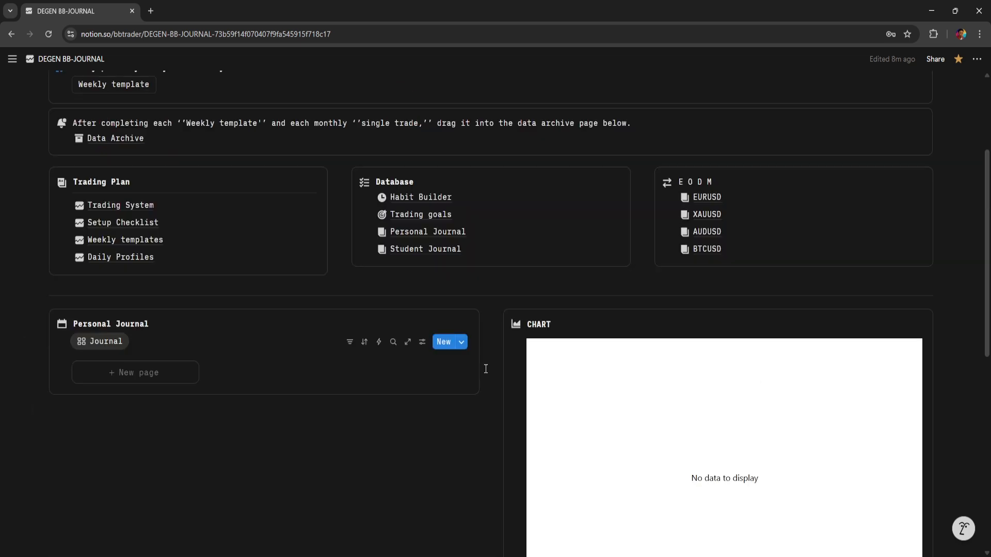
{"action": "scroll", "coordinate": [331, 230], "scroll_direction": "up", "scroll_amount": 2}
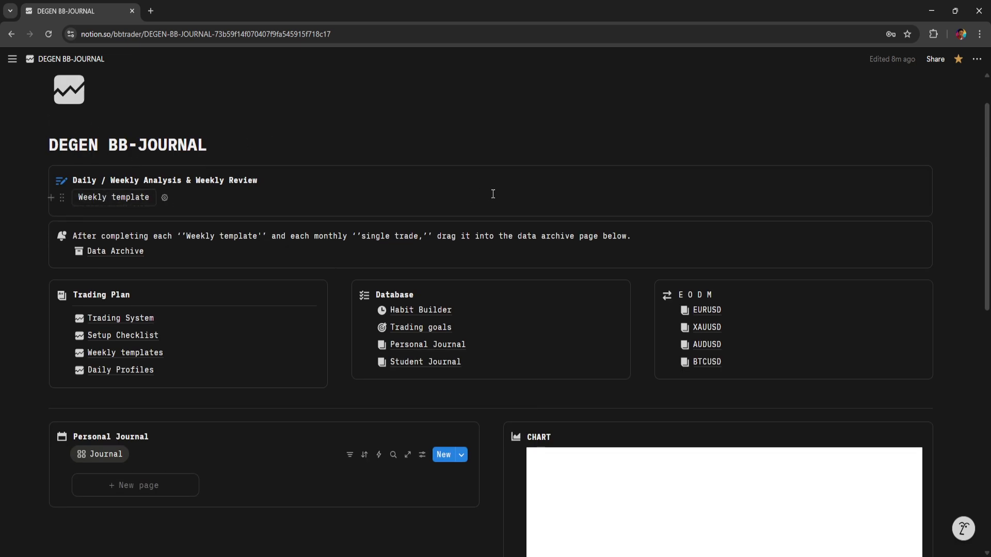
{"action": "left_click", "coordinate": [488, 148]}
{"action": "scroll", "coordinate": [470, 295], "scroll_direction": "down", "scroll_amount": 1}
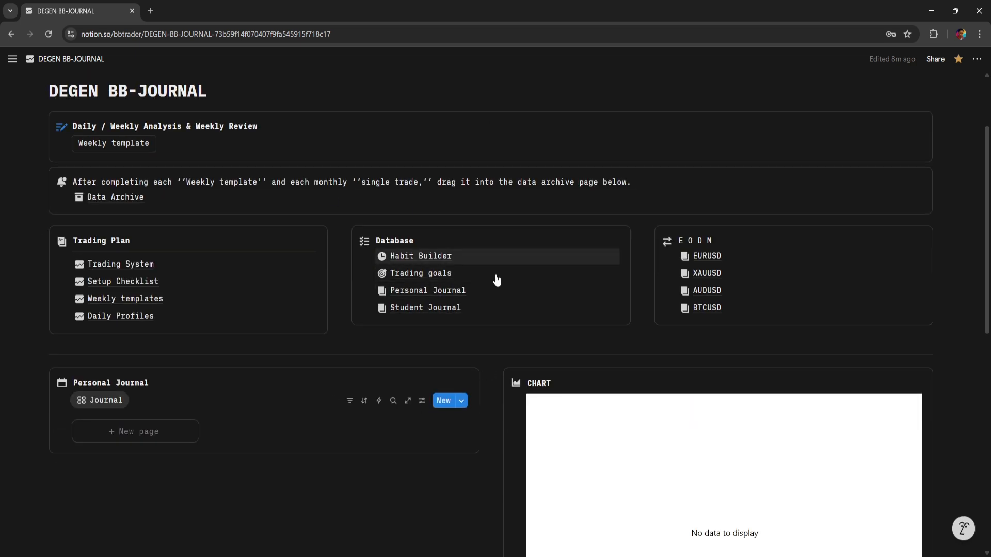
{"action": "scroll", "coordinate": [435, 296], "scroll_direction": "up", "scroll_amount": 1}
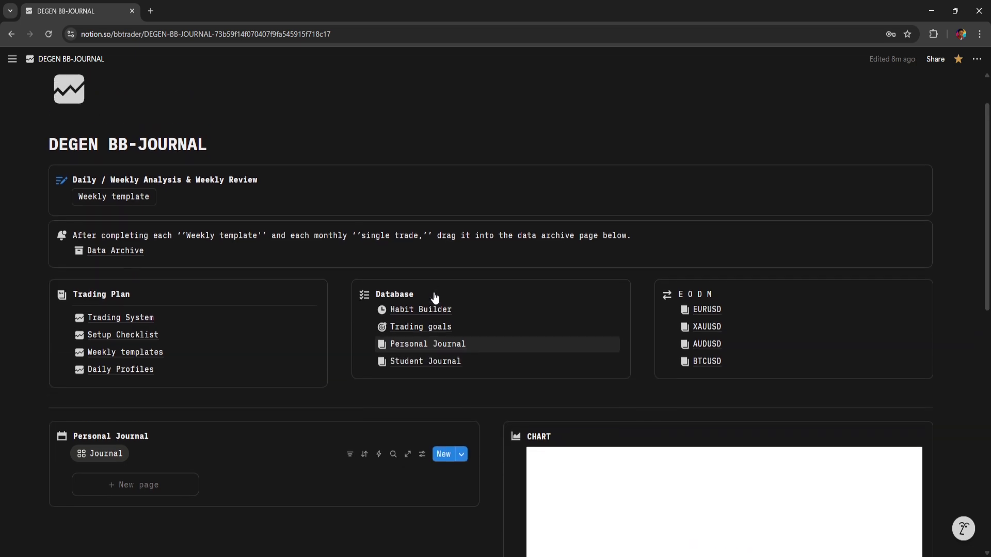
{"action": "left_click", "coordinate": [447, 363]}
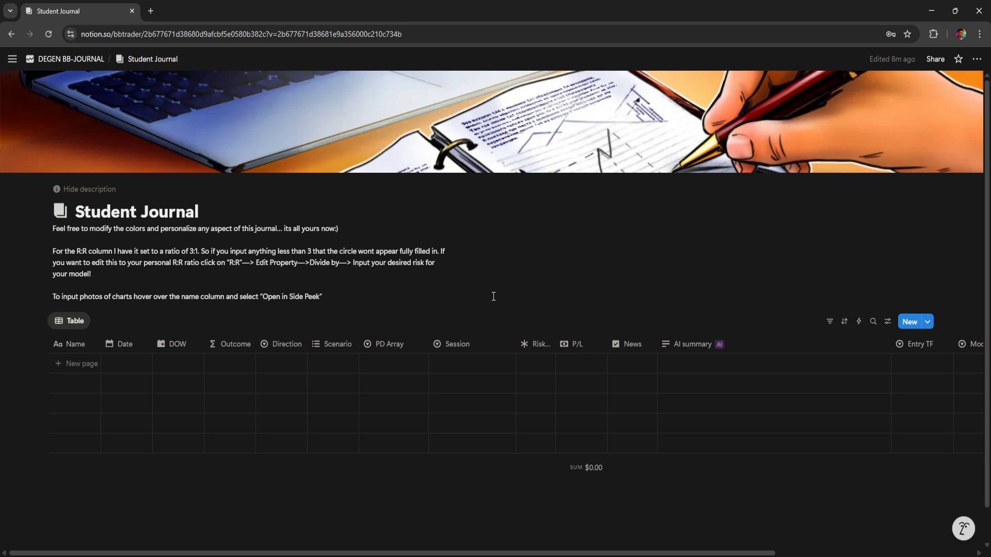
{"action": "scroll", "coordinate": [499, 294], "scroll_direction": "down", "scroll_amount": 1}
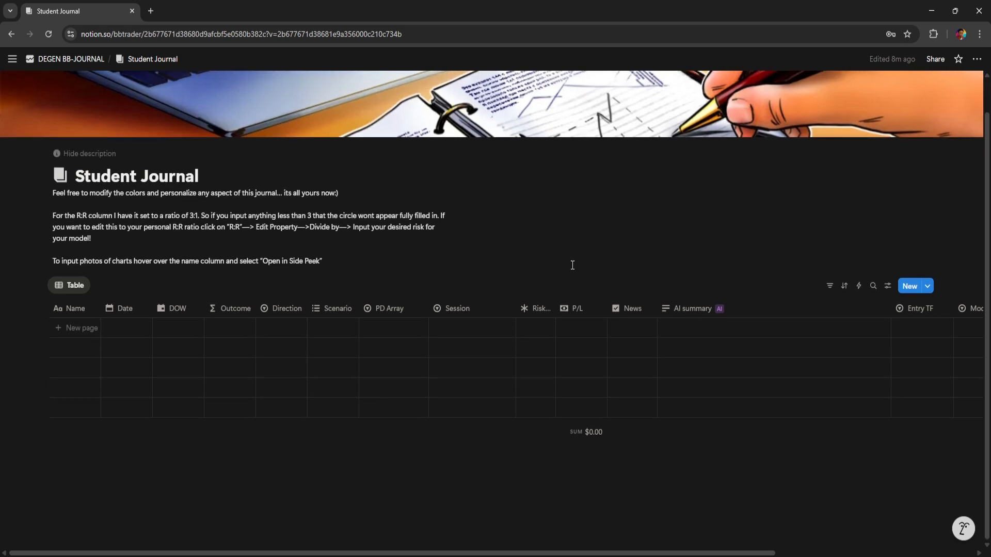
{"action": "scroll", "coordinate": [573, 265], "scroll_direction": "up", "scroll_amount": 1}
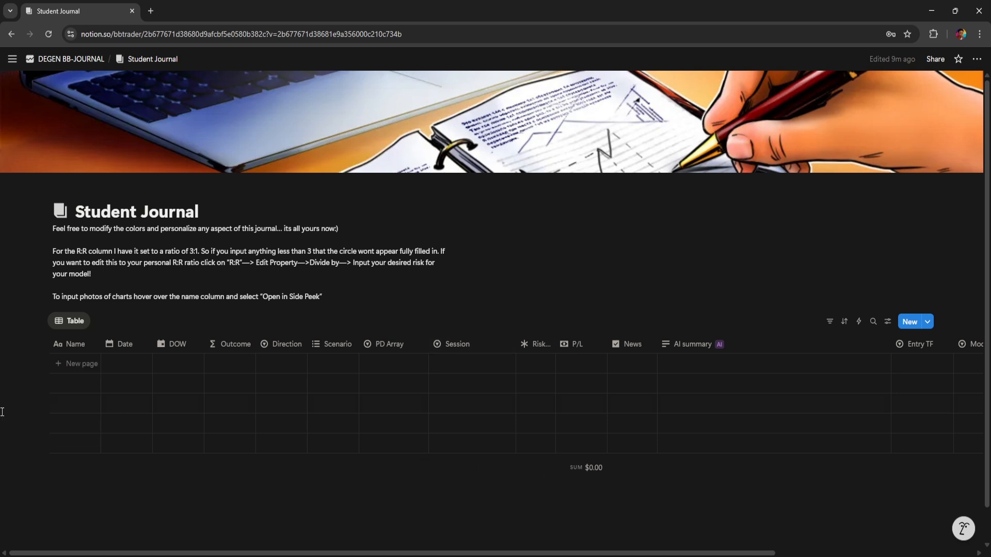
{"action": "left_click_drag", "start_coordinate": [55, 448], "coordinate": [118, 389]}
{"action": "left_click_drag", "start_coordinate": [68, 382], "coordinate": [159, 461]}
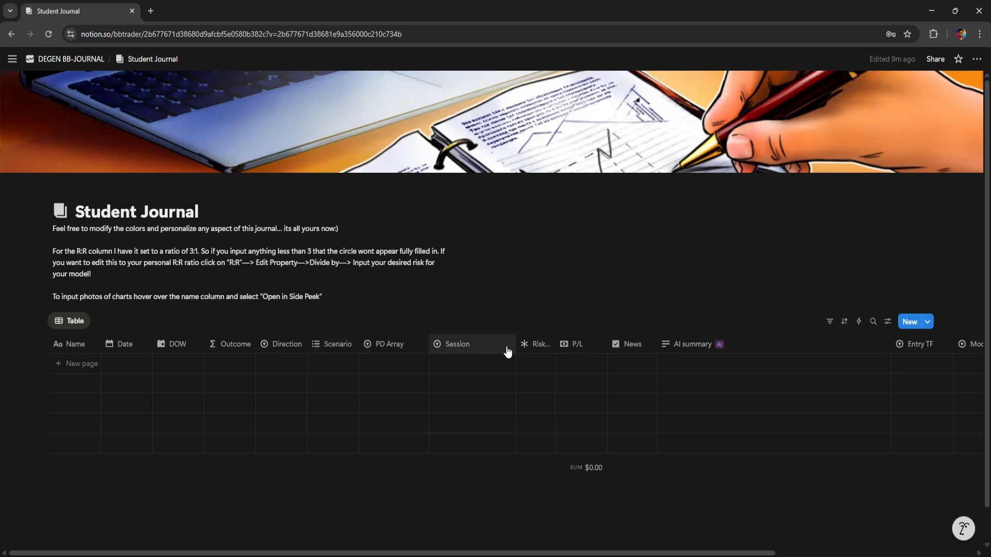
Narrow the Session and AI summary columns of the Student Journal table
{"action": "left_click_drag", "start_coordinate": [515, 346], "coordinate": [500, 346]}
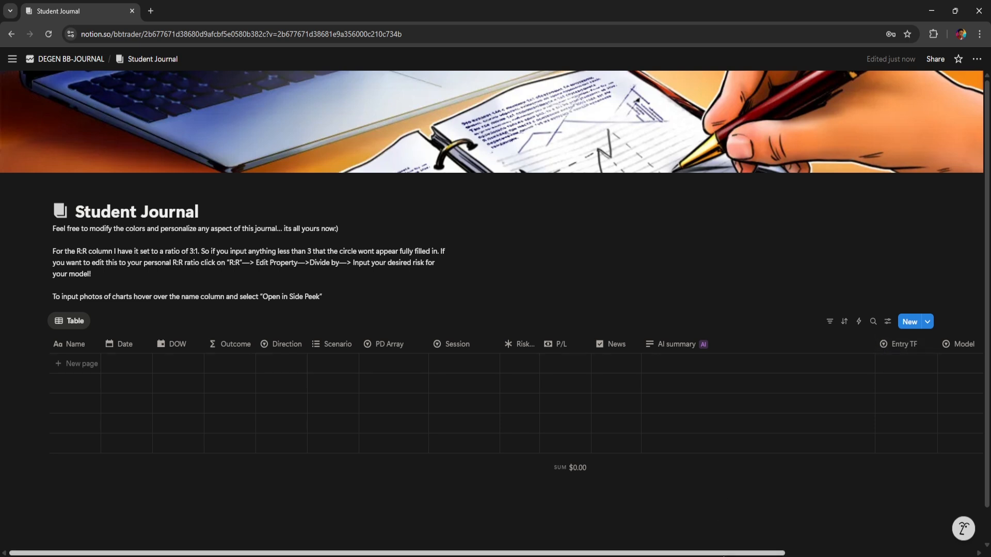
{"action": "scroll", "coordinate": [722, 544], "scroll_direction": "right", "scroll_amount": 5}
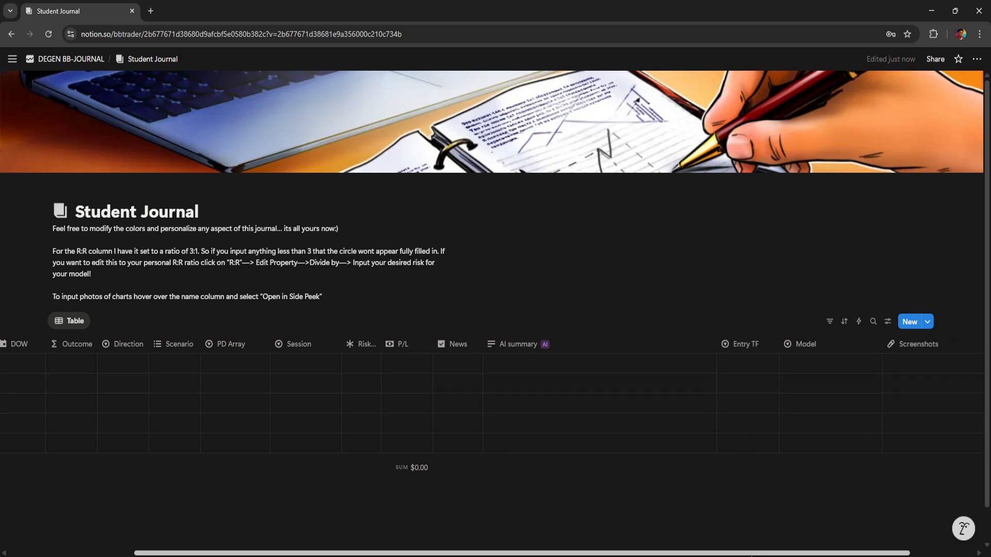
{"action": "scroll", "coordinate": [753, 544], "scroll_direction": "right", "scroll_amount": 3}
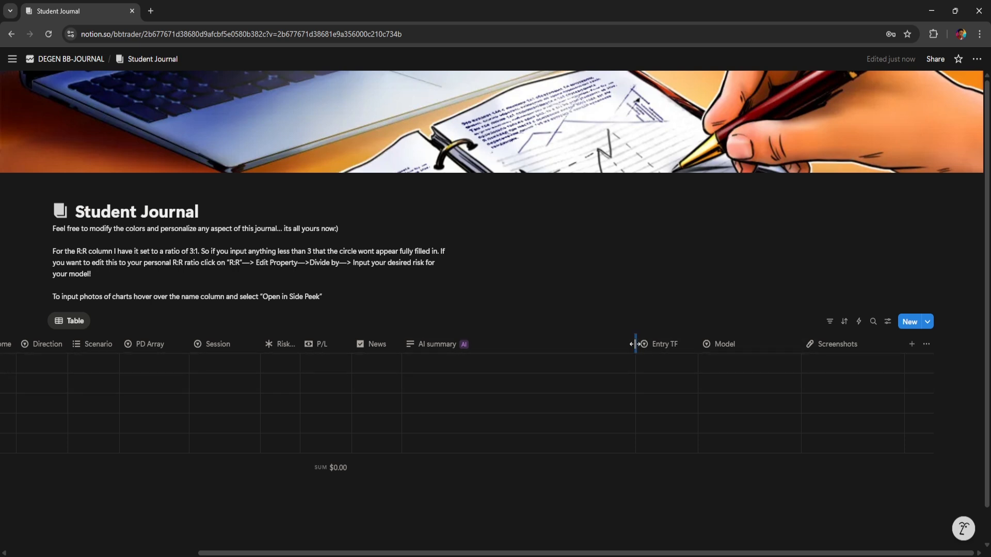
{"action": "left_click_drag", "start_coordinate": [635, 344], "coordinate": [536, 345]}
{"action": "left_click_drag", "start_coordinate": [600, 552], "coordinate": [370, 501]}
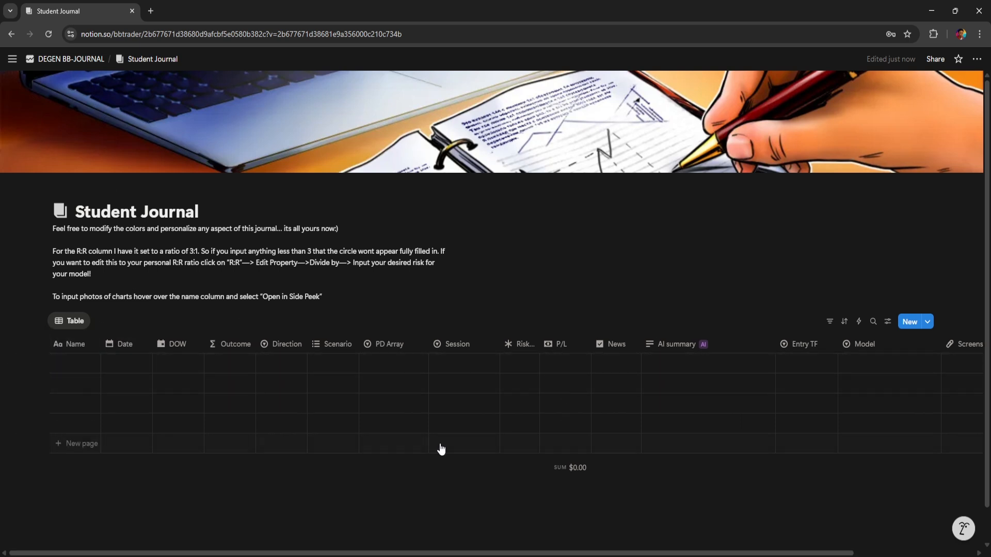
Add a blank entry to the Student Journal table and open it as a Center peek
{"action": "left_click", "coordinate": [72, 363]}
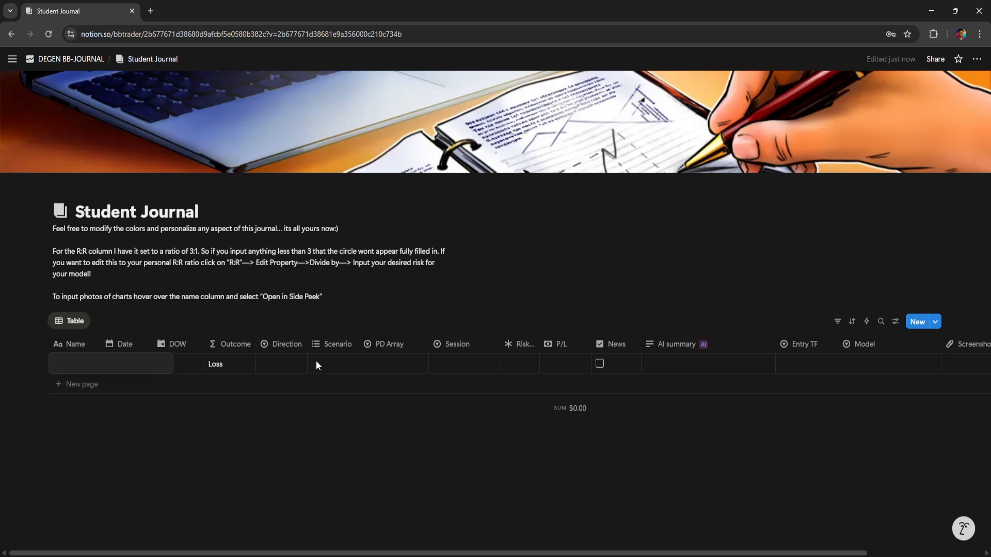
{"action": "key", "text": "Escape"}
{"action": "left_click", "coordinate": [91, 365]}
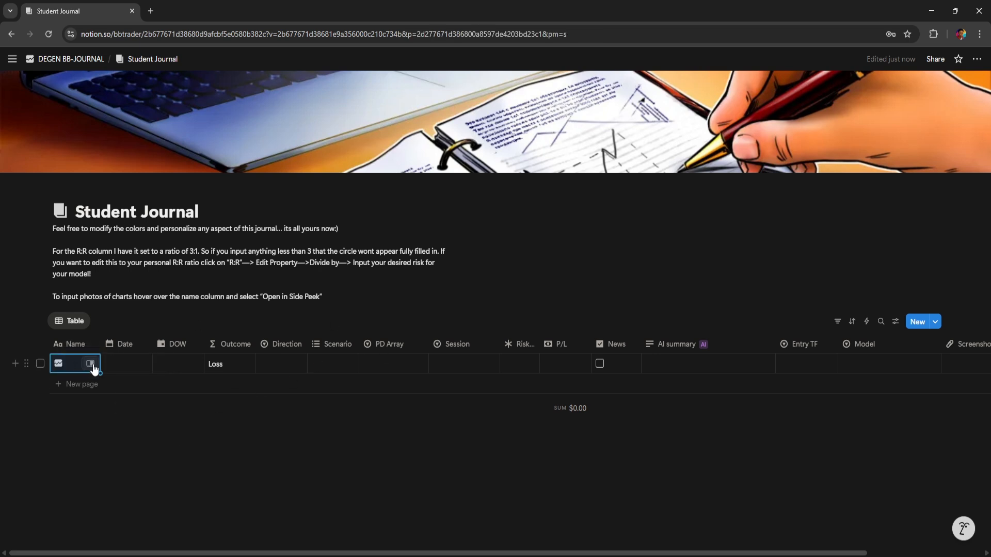
{"action": "left_click", "coordinate": [541, 59]}
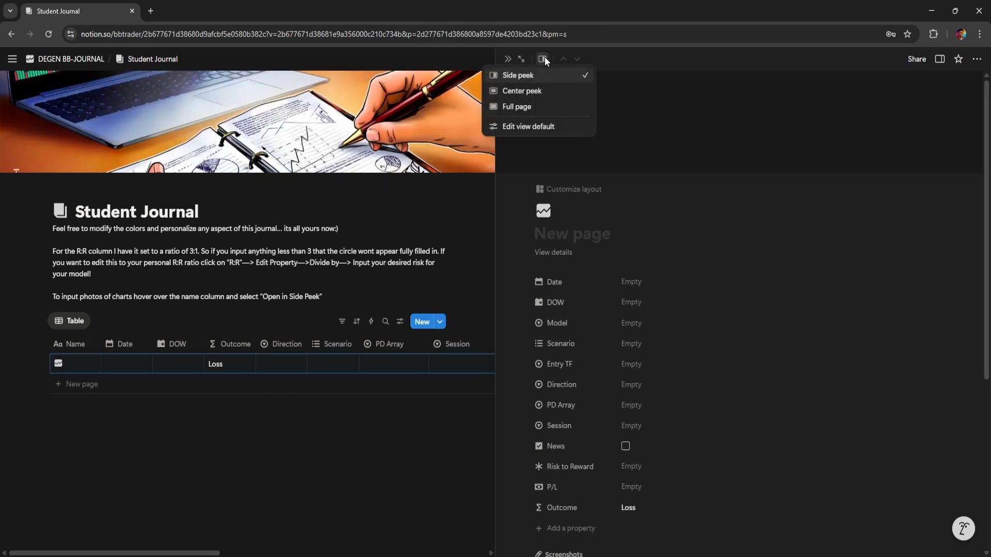
{"action": "left_click", "coordinate": [531, 90]}
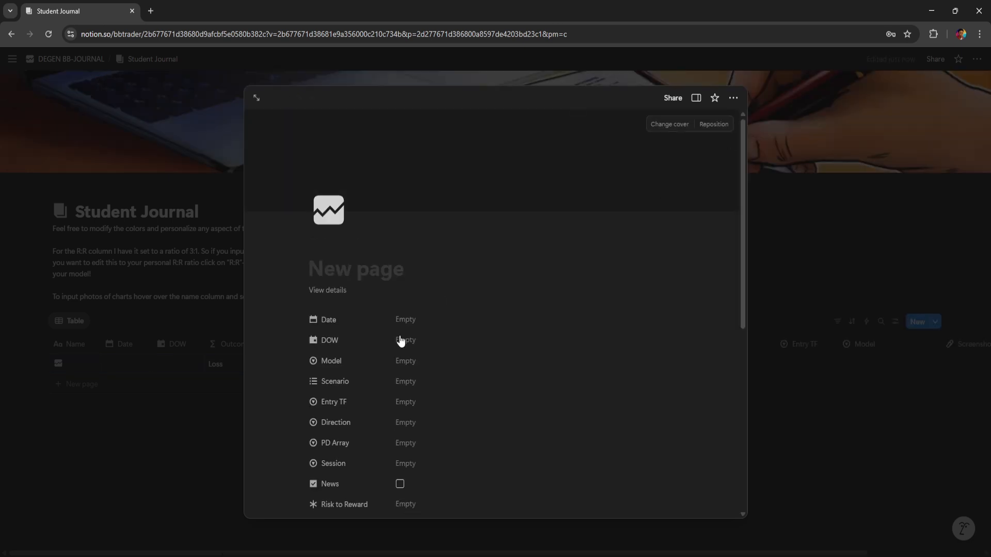
Look through the properties of the blank Student Journal entry
{"action": "scroll", "coordinate": [510, 341], "scroll_direction": "down", "scroll_amount": 5}
{"action": "scroll", "coordinate": [508, 343], "scroll_direction": "up", "scroll_amount": 5}
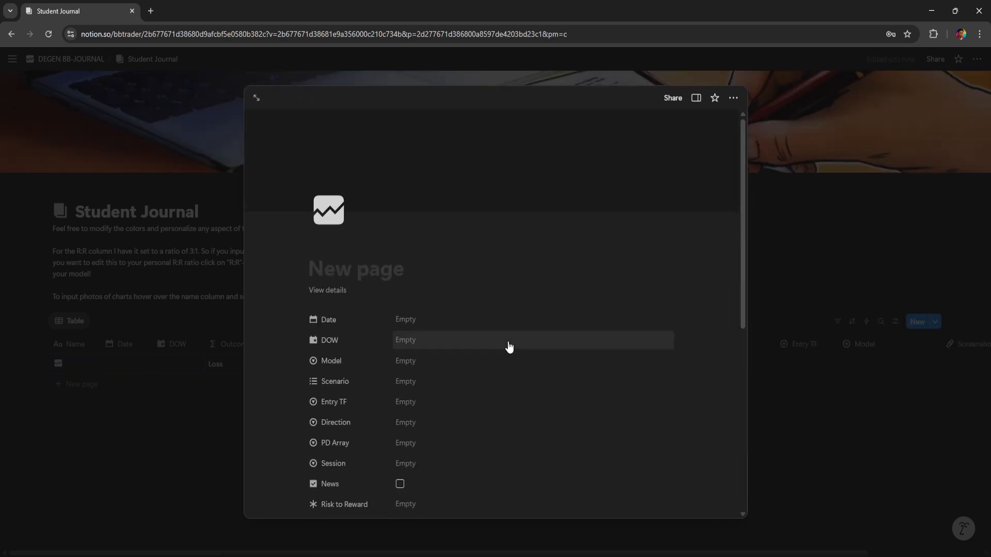
{"action": "scroll", "coordinate": [503, 356], "scroll_direction": "down", "scroll_amount": 6}
{"action": "scroll", "coordinate": [506, 391], "scroll_direction": "up", "scroll_amount": 5}
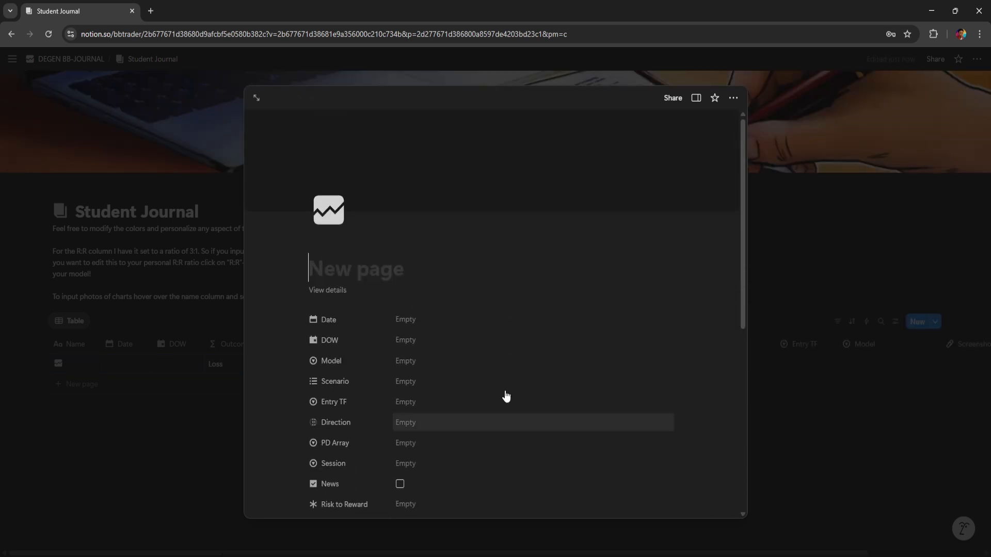
{"action": "scroll", "coordinate": [500, 350], "scroll_direction": "down", "scroll_amount": 3}
{"action": "scroll", "coordinate": [501, 335], "scroll_direction": "up", "scroll_amount": 3}
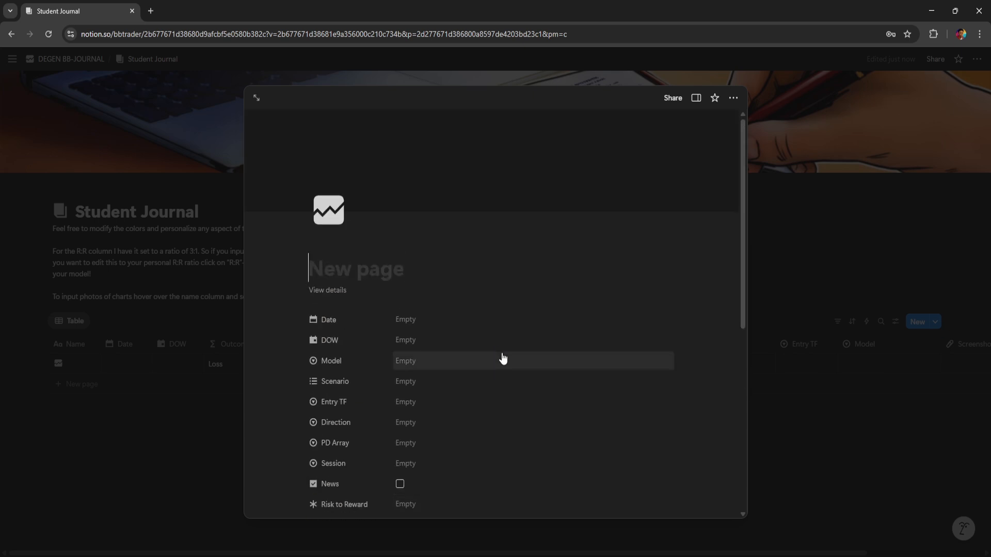
Title the new journal entry BTCUSD
{"action": "type", "text": "BR"}
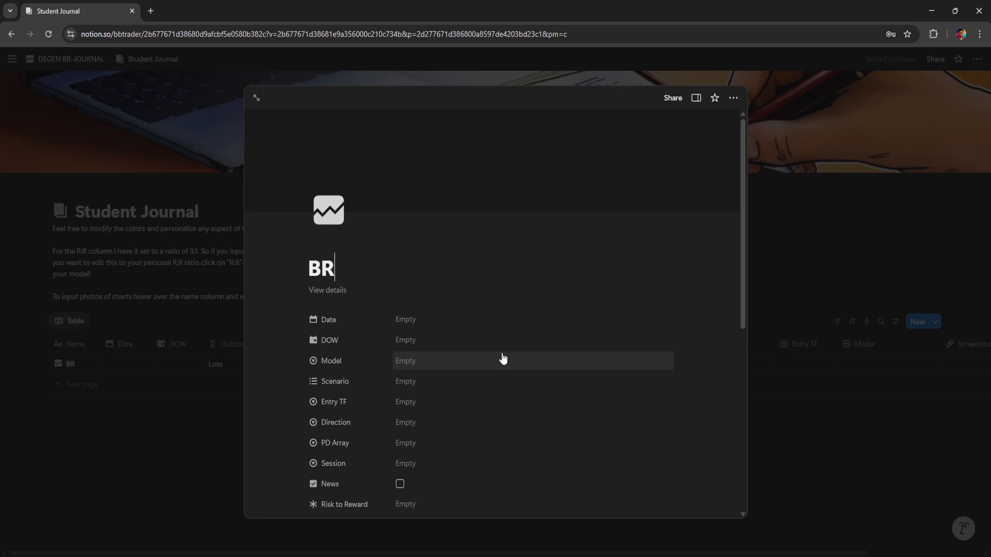
{"action": "key", "text": "BackSpace"}
{"action": "type", "text": "YCU"}
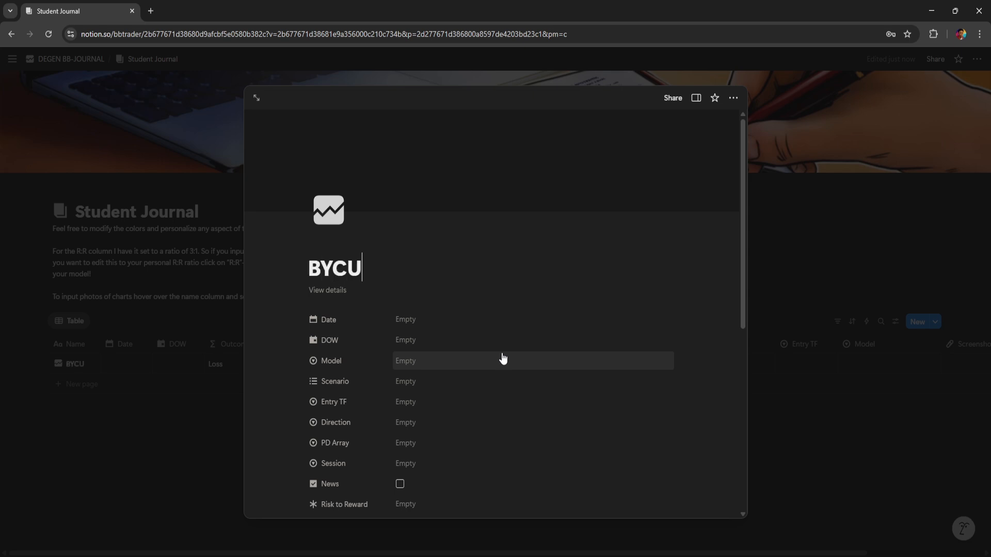
{"action": "key", "text": "BackSpace"}
{"action": "key", "text": "BackSpace"}
{"action": "key", "text": "BackSpace"}
{"action": "type", "text": "TCUSD"}
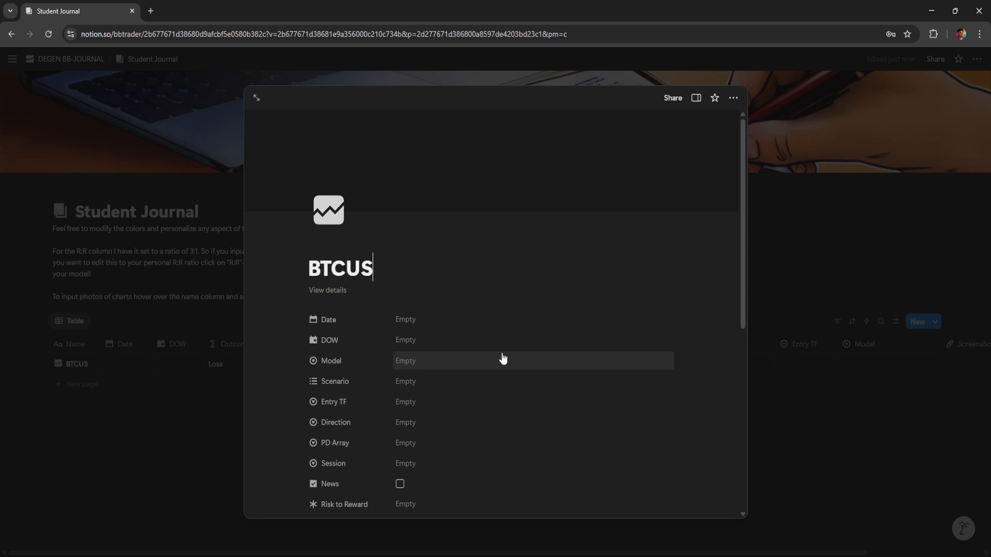
Set the entry's Date to December 23, 2025
{"action": "left_click", "coordinate": [472, 324]}
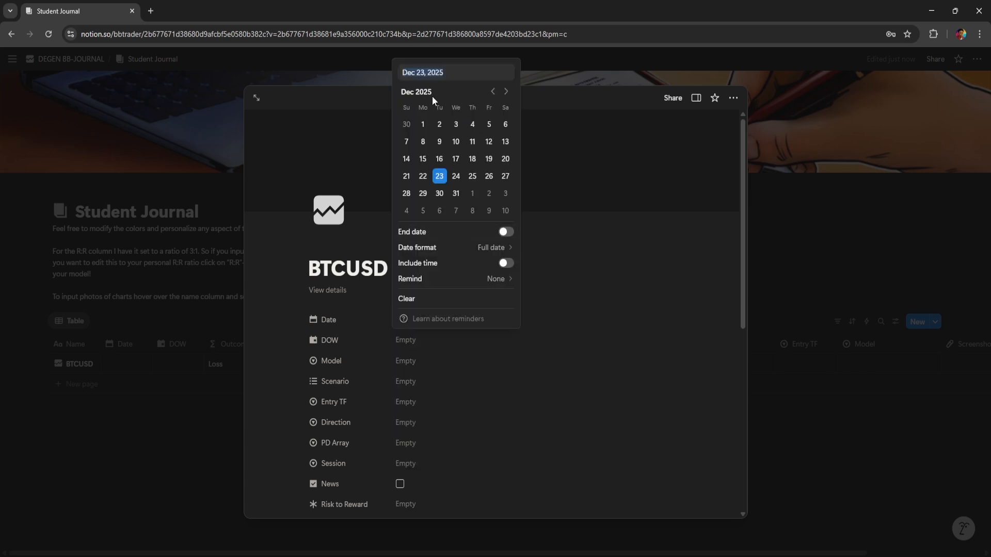
{"action": "left_click", "coordinate": [442, 180]}
{"action": "left_click", "coordinate": [551, 248]}
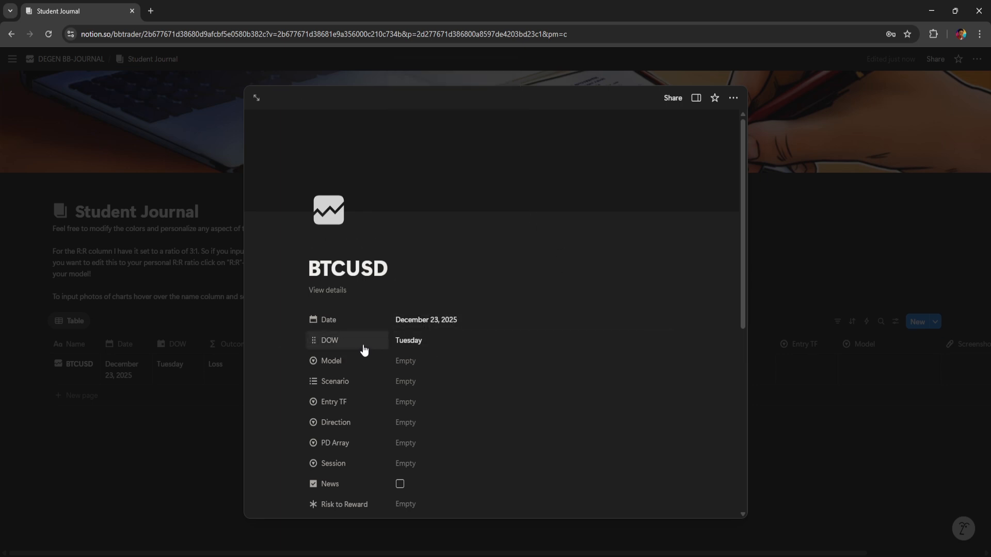
Switch the Date to December 22, 2025 as a test, and set it back to December 23, 2025
{"action": "left_click", "coordinate": [461, 324]}
{"action": "left_click", "coordinate": [423, 179]}
{"action": "left_click", "coordinate": [599, 316]}
{"action": "left_click", "coordinate": [416, 343]}
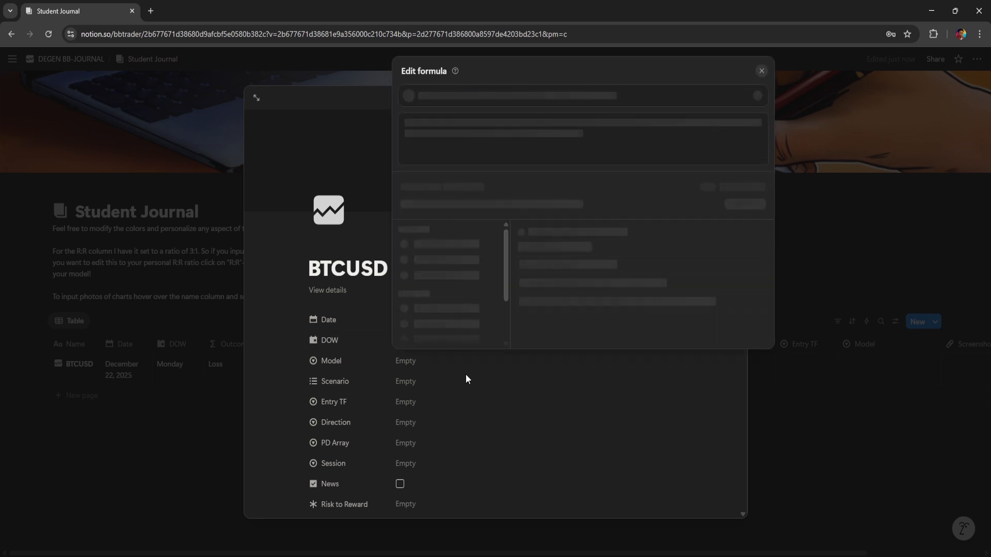
{"action": "left_click", "coordinate": [465, 406]}
{"action": "left_click", "coordinate": [425, 321]}
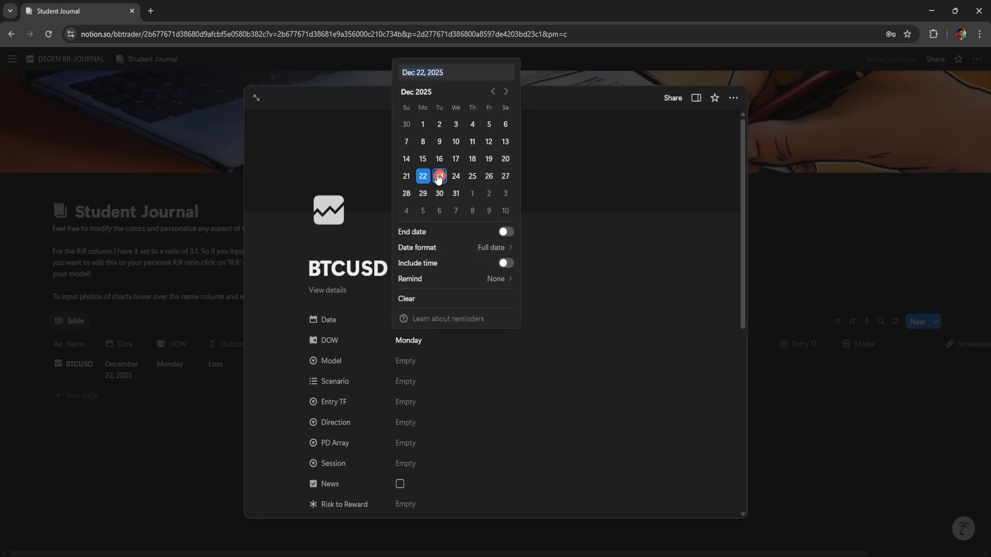
{"action": "left_click", "coordinate": [439, 177]}
{"action": "left_click", "coordinate": [578, 301]}
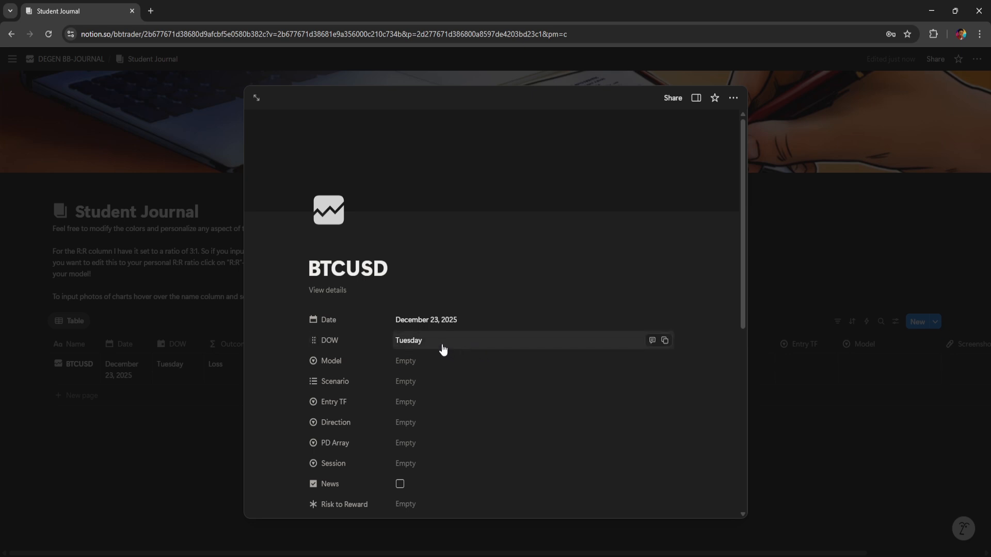
View the formula behind the entry's DOW property and close it without changes
{"action": "left_click", "coordinate": [443, 349]}
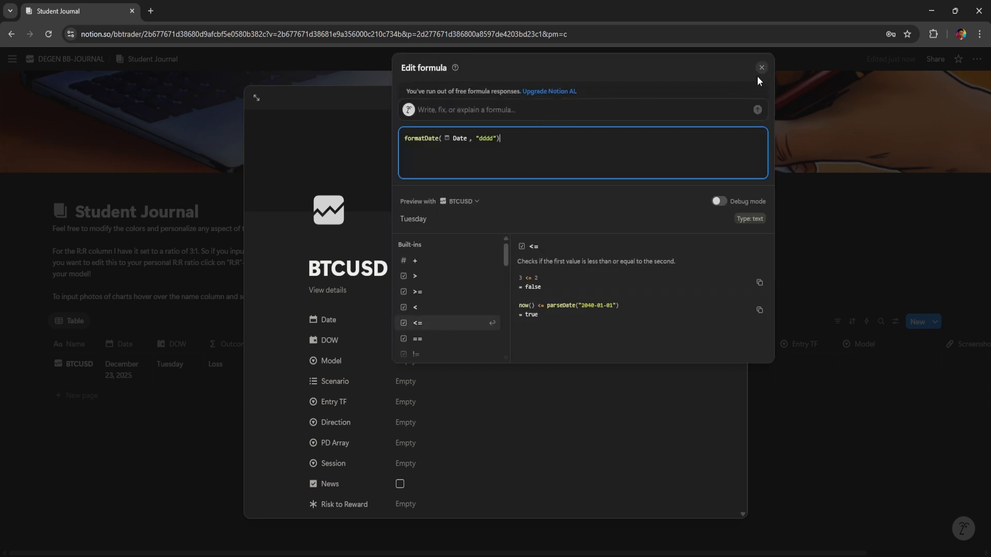
{"action": "left_click", "coordinate": [518, 419]}
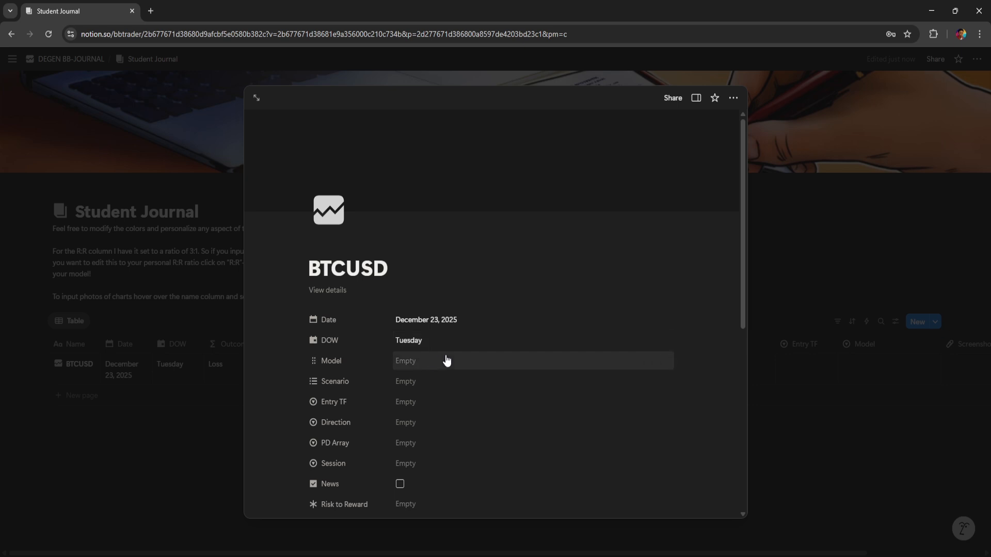
Set the trade's Model to Daily EiTD and its Scenario to Type 1
{"action": "left_click", "coordinate": [447, 364]}
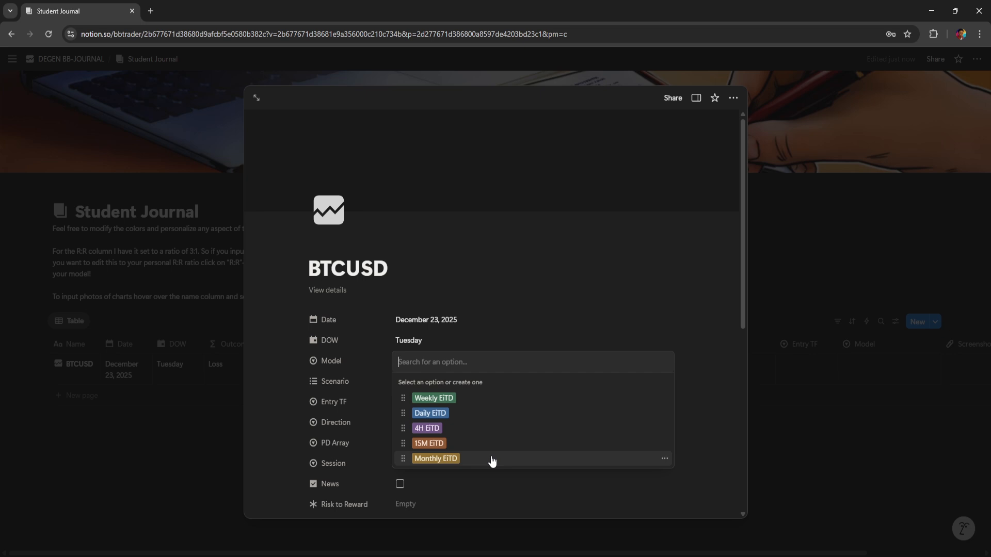
{"action": "left_click", "coordinate": [473, 417]}
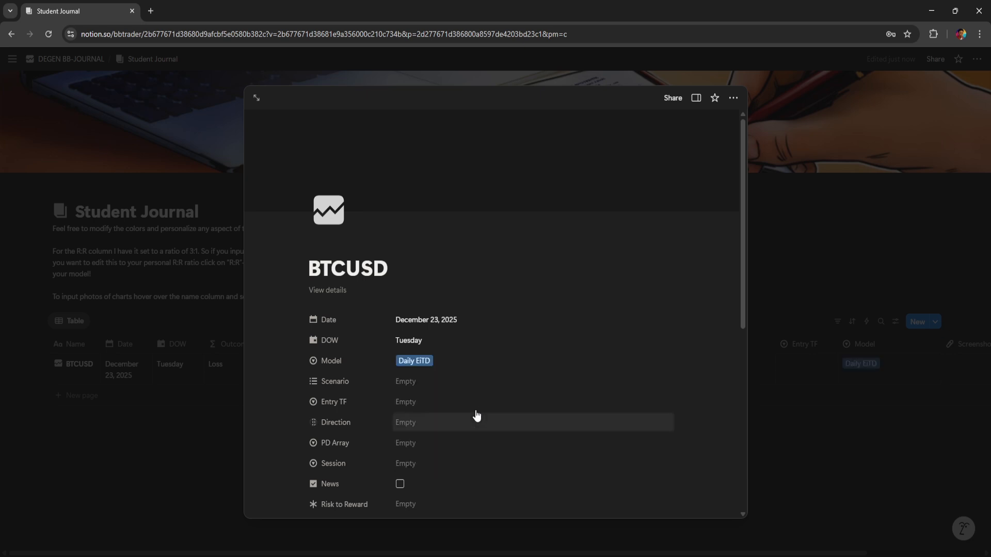
{"action": "left_click", "coordinate": [454, 389]}
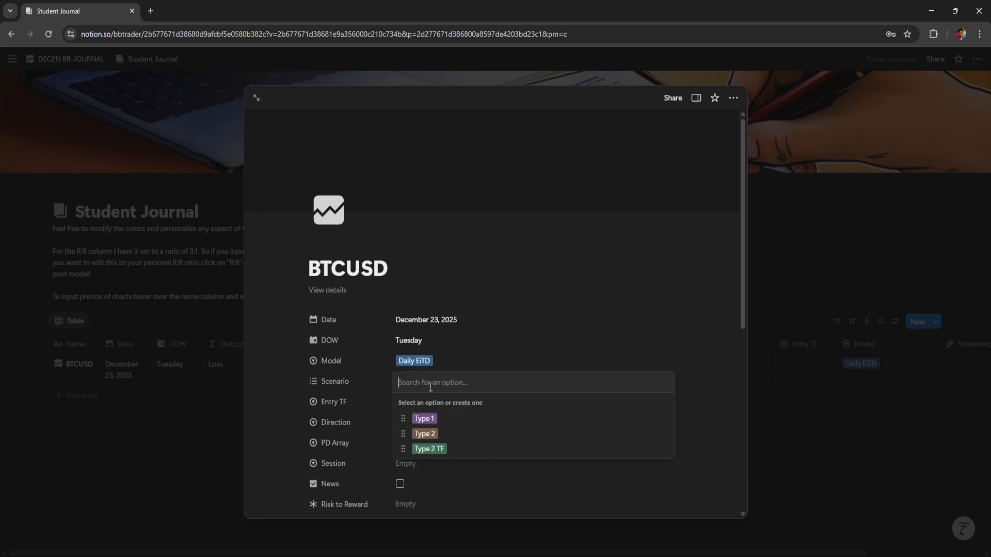
{"action": "left_click", "coordinate": [463, 428]}
{"action": "left_click", "coordinate": [518, 354]}
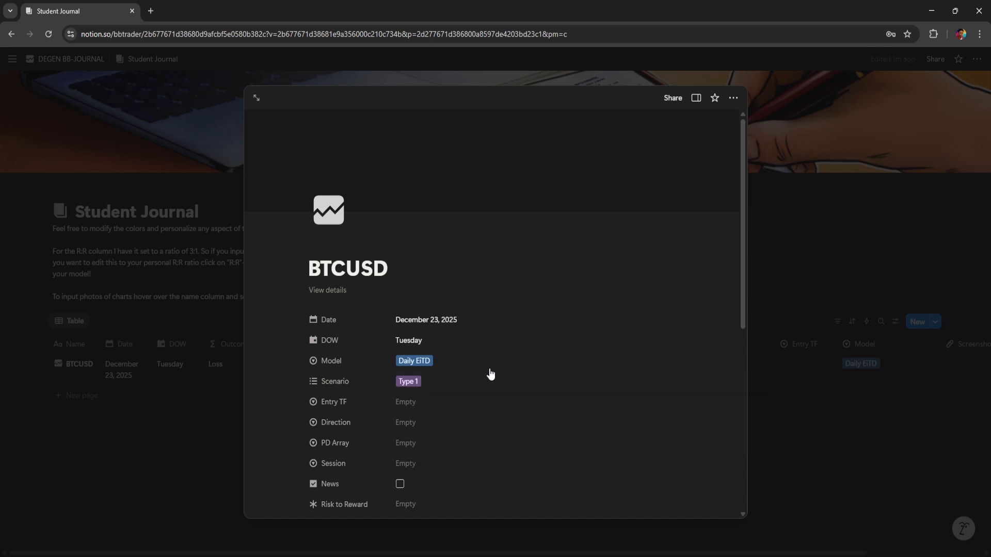
Set the Entry TF to 1H and look over the available timeframe options
{"action": "left_click", "coordinate": [465, 408]}
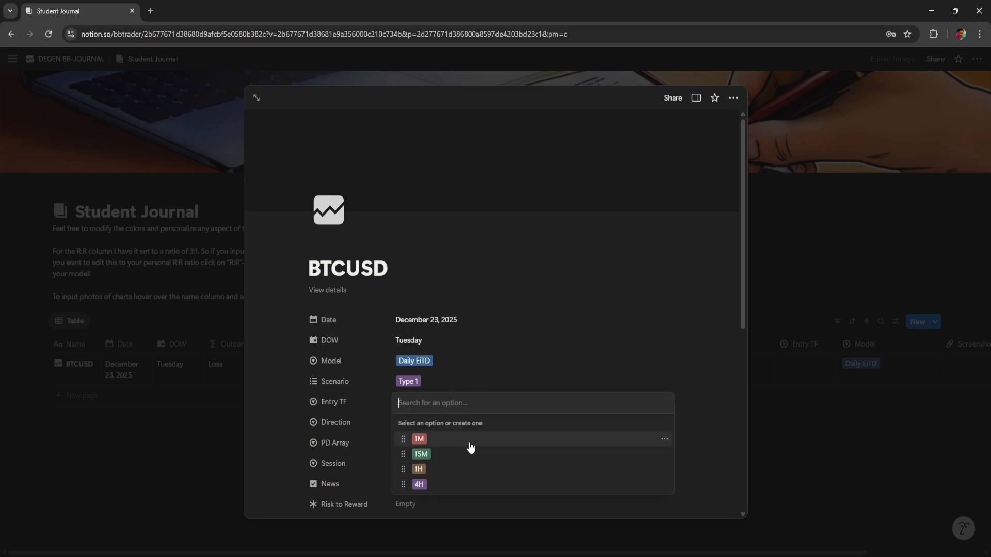
{"action": "left_click", "coordinate": [447, 470]}
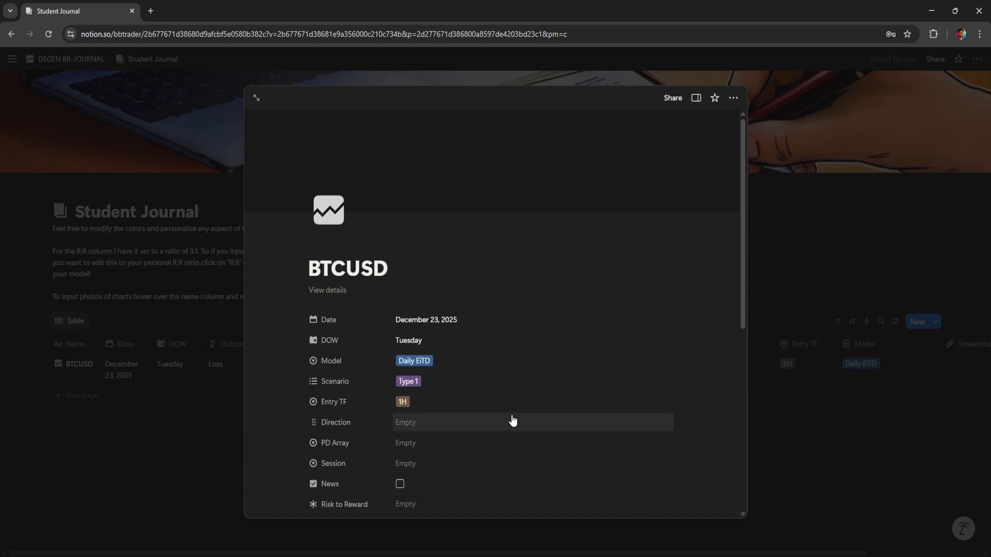
{"action": "scroll", "coordinate": [511, 421], "scroll_direction": "down", "scroll_amount": 1}
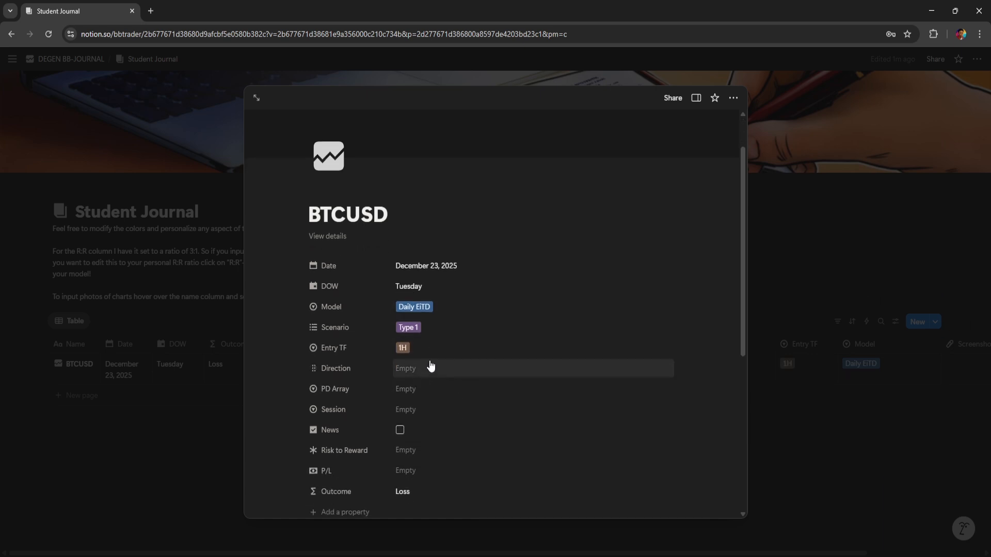
{"action": "left_click", "coordinate": [438, 349]}
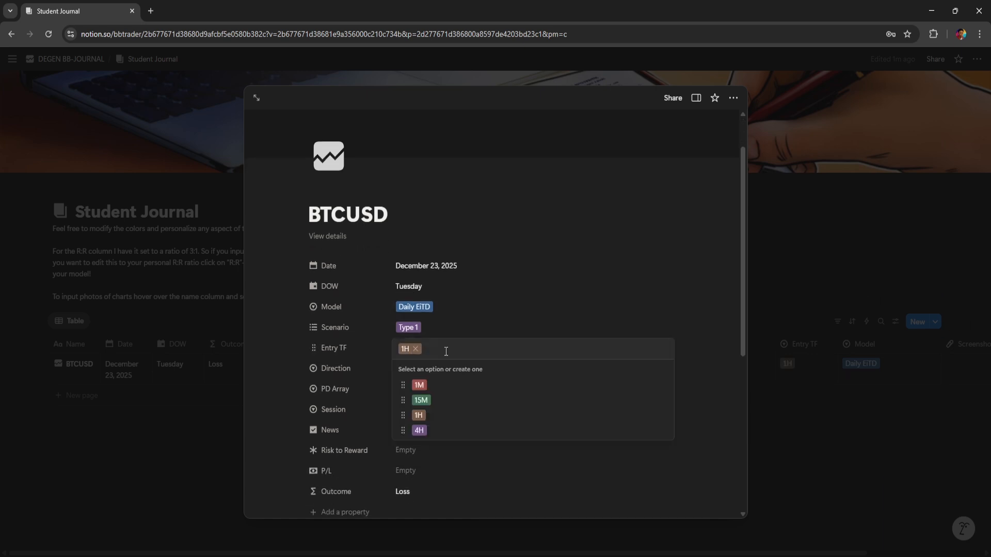
{"action": "left_click", "coordinate": [493, 326]}
Create a new 5M option for Entry TF, assign it to the trade and check the option list
{"action": "left_click", "coordinate": [449, 348]}
{"action": "type", "text": "5"}
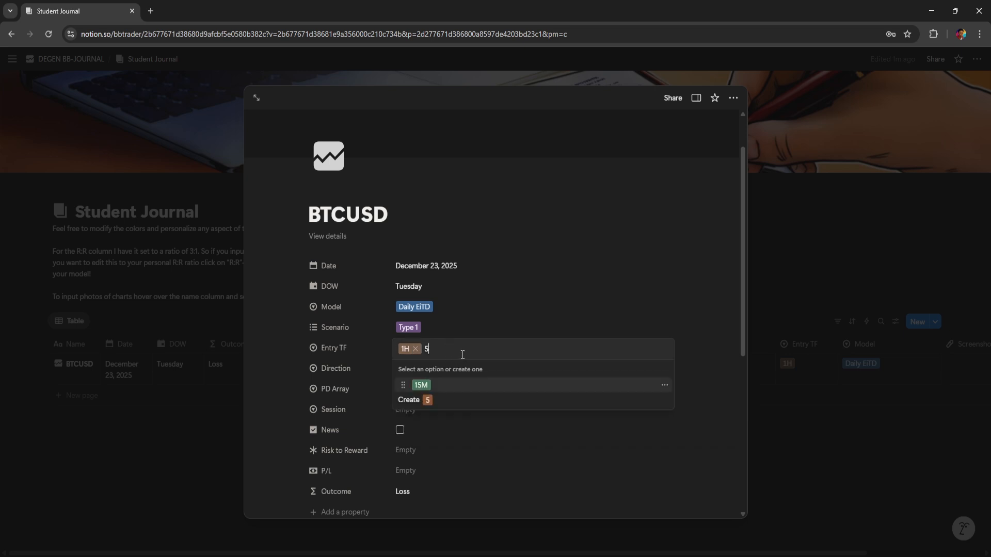
{"action": "type", "text": "M"}
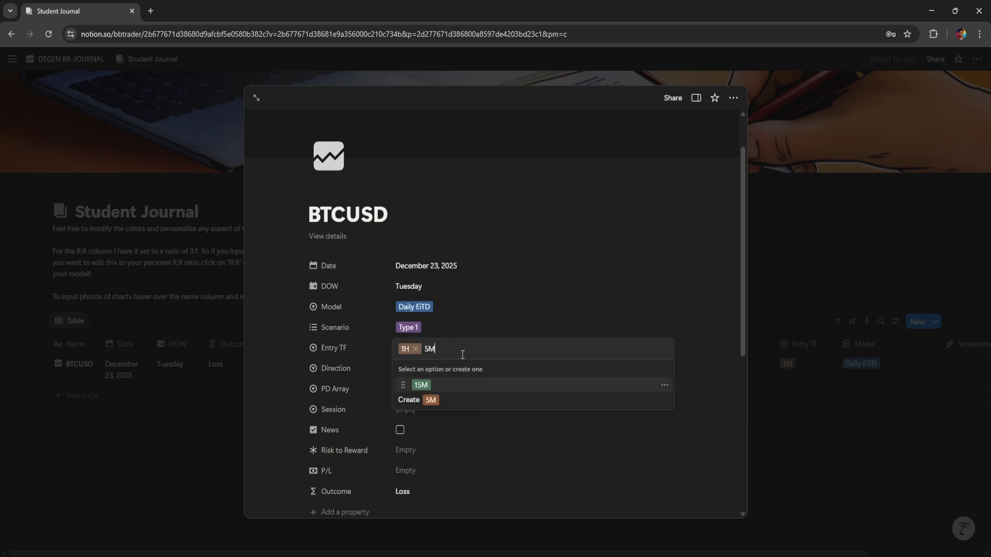
{"action": "left_click", "coordinate": [419, 404]}
{"action": "left_click", "coordinate": [436, 349]}
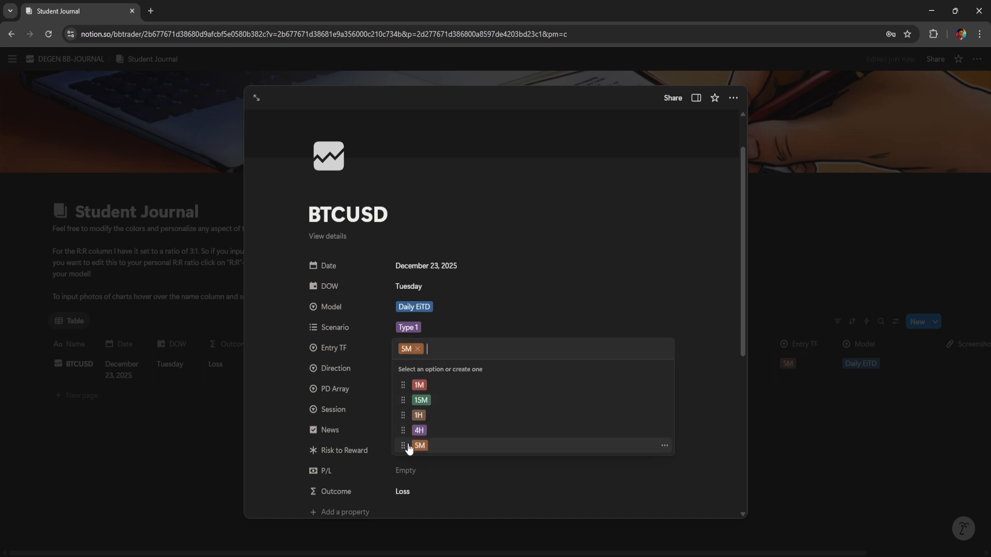
{"action": "left_click", "coordinate": [477, 326]}
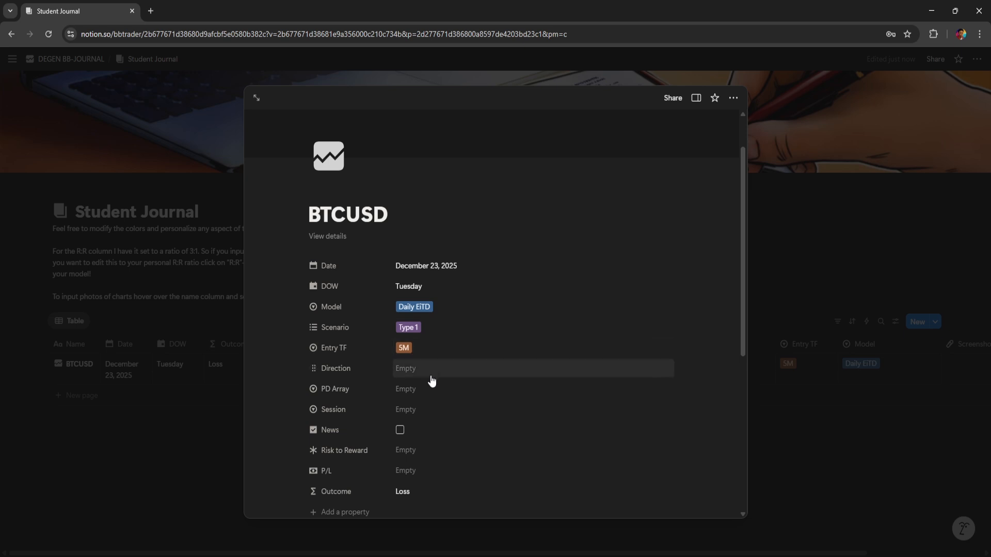
Set the trade's Direction to Short and its PD Array to Fair Value Gap
{"action": "left_click", "coordinate": [431, 375]}
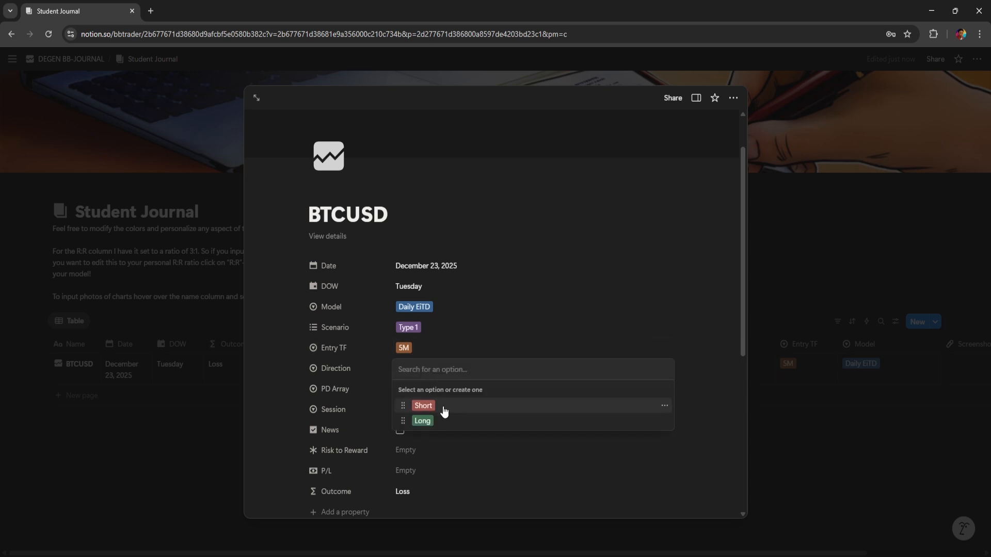
{"action": "left_click", "coordinate": [469, 413]}
{"action": "left_click", "coordinate": [460, 388]}
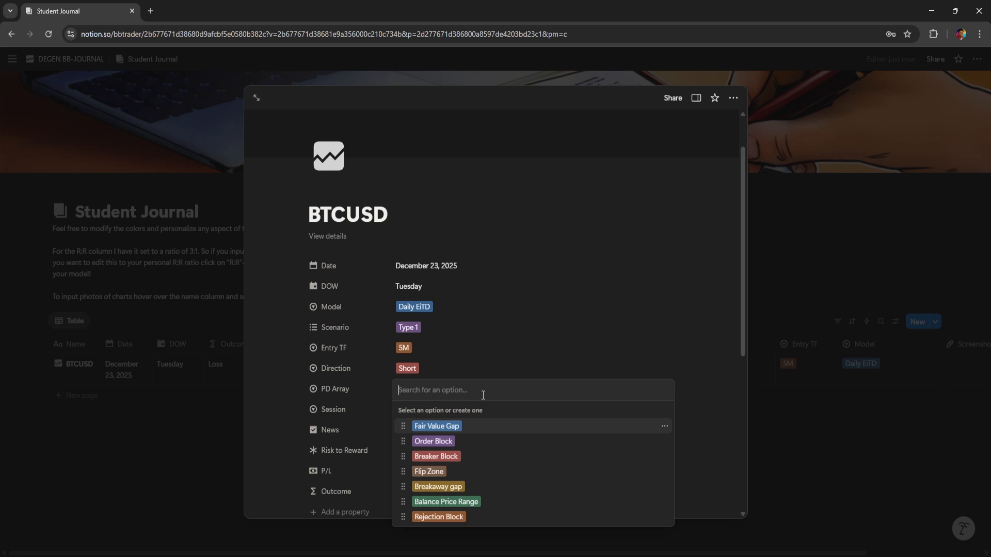
{"action": "left_click", "coordinate": [464, 428]}
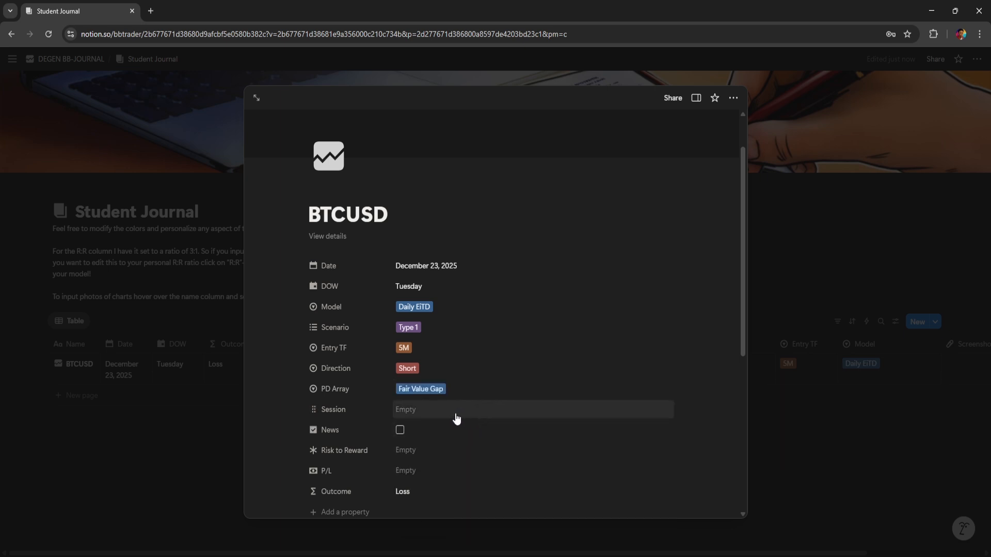
Set the Session to London Session, and tick and untick the News checkbox
{"action": "left_click", "coordinate": [456, 411]}
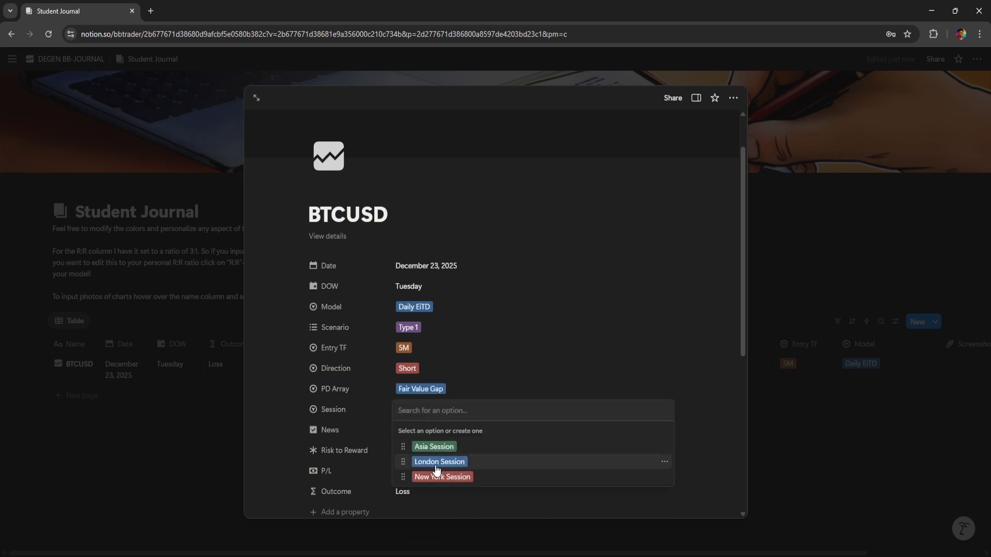
{"action": "left_click", "coordinate": [459, 463]}
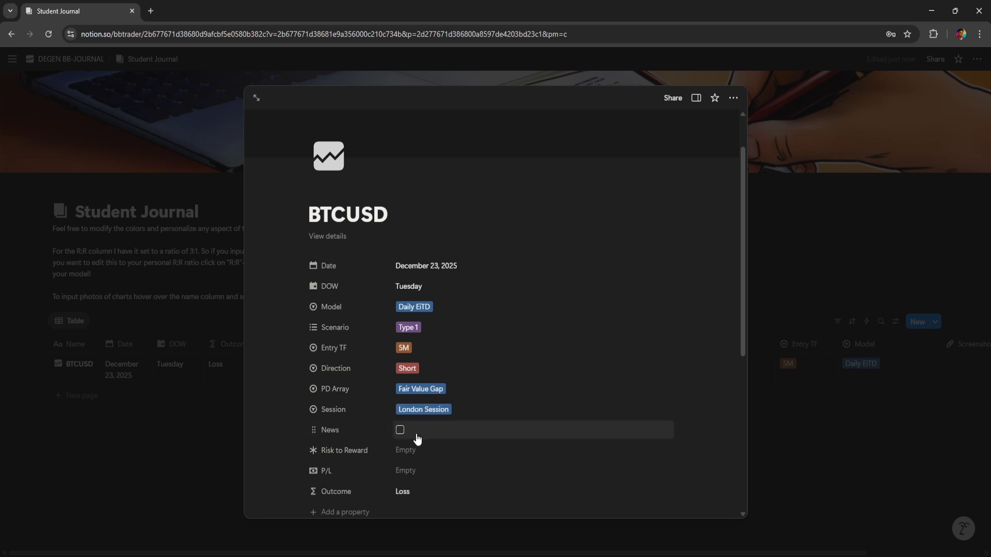
{"action": "scroll", "coordinate": [418, 440], "scroll_direction": "down", "scroll_amount": 3}
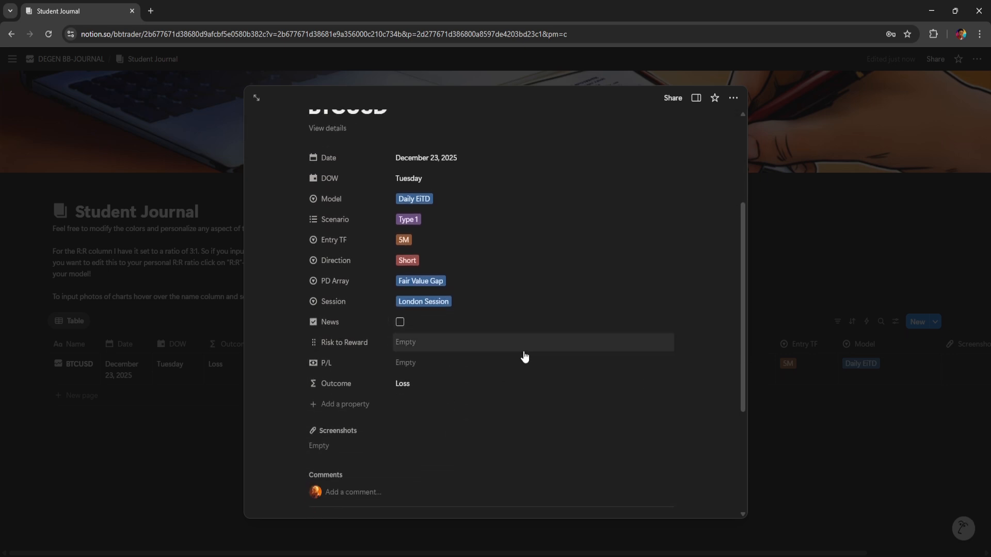
{"action": "left_click", "coordinate": [397, 325]}
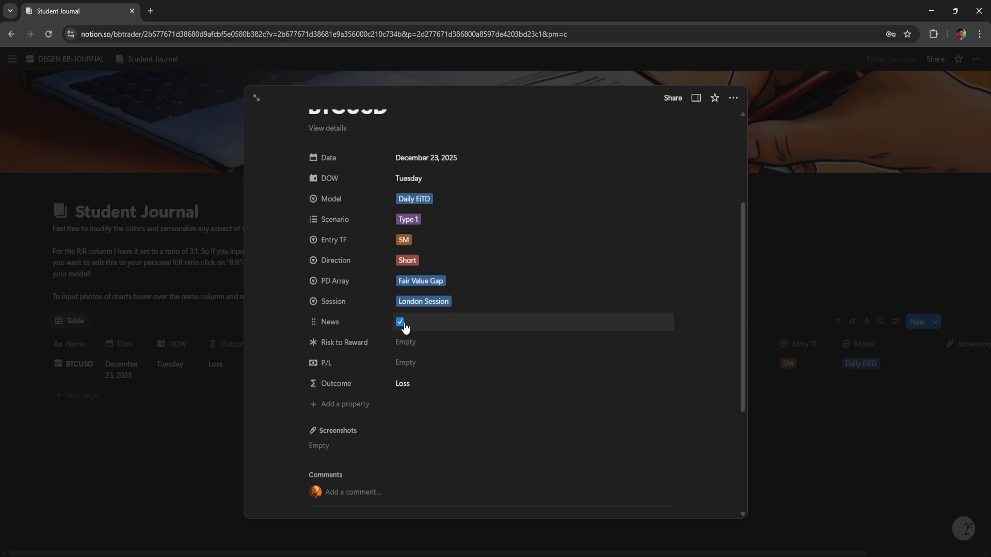
{"action": "left_click", "coordinate": [402, 325]}
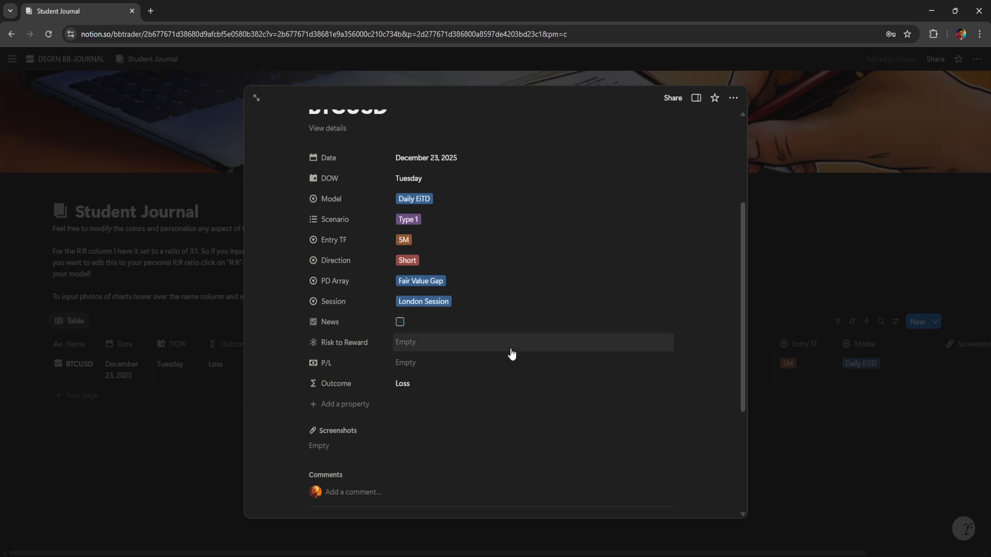
Set the trade's Risk to Reward to 2
{"action": "left_click", "coordinate": [455, 345]}
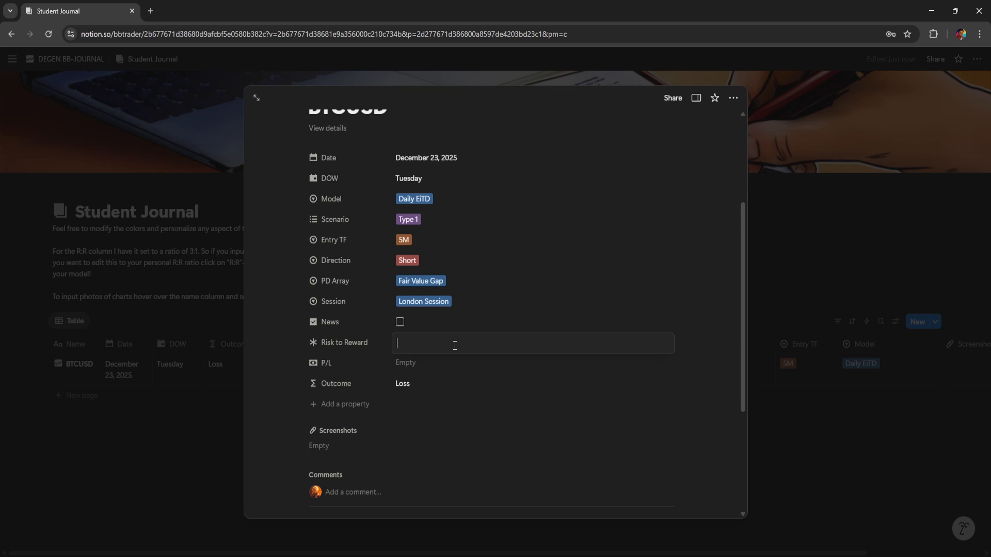
{"action": "type", "text": "1"}
{"action": "key", "text": "BackSpace"}
{"action": "type", "text": "287"}
{"action": "key", "text": "BackSpace"}
{"action": "type", "text": "2"}
{"action": "key", "text": "Return"}
Set the BTCUSD trade's P/L to $500
{"action": "left_click", "coordinate": [438, 365]}
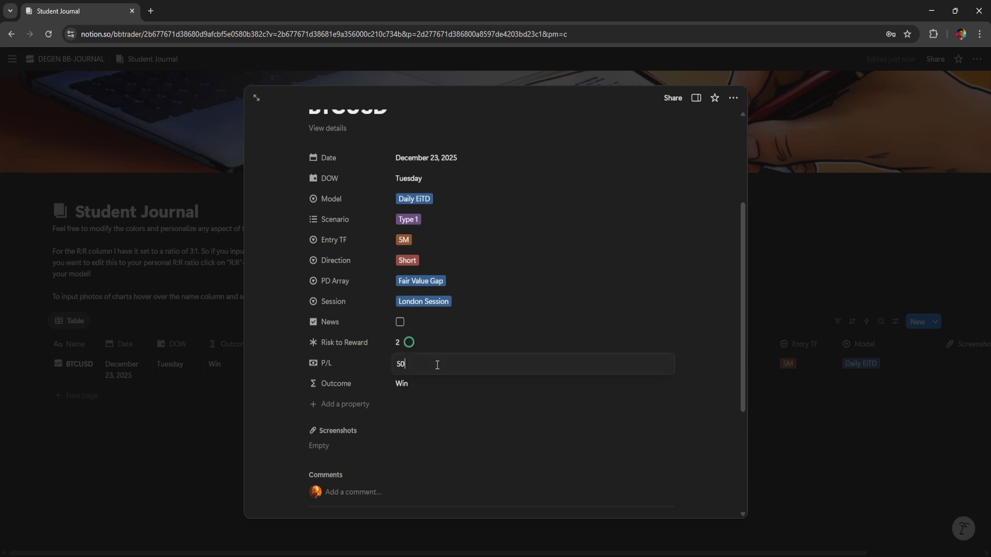
{"action": "type", "text": "500"}
{"action": "key", "text": "Return"}
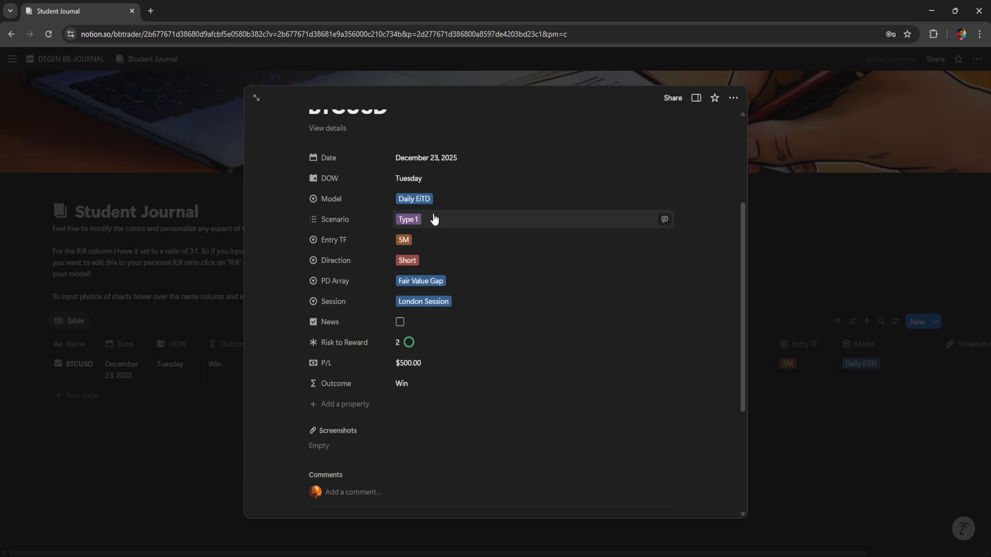
Upload the Bitcoin / U.S. Dollar chart image to the trade's Screenshots and view it enlarged
{"action": "scroll", "coordinate": [450, 301], "scroll_direction": "down", "scroll_amount": 3}
{"action": "scroll", "coordinate": [441, 272], "scroll_direction": "up", "scroll_amount": 2}
{"action": "scroll", "coordinate": [441, 272], "scroll_direction": "up", "scroll_amount": 1}
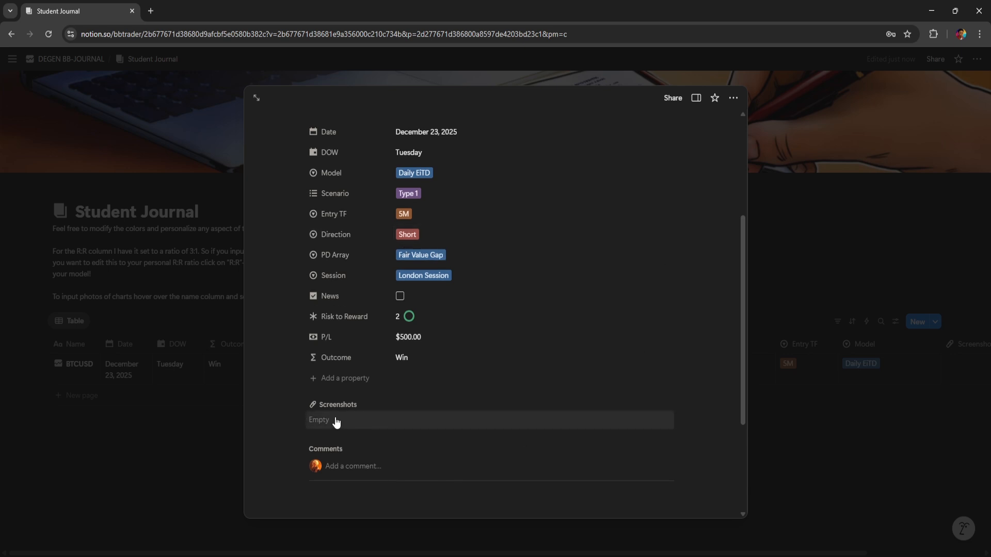
{"action": "left_click", "coordinate": [353, 422]}
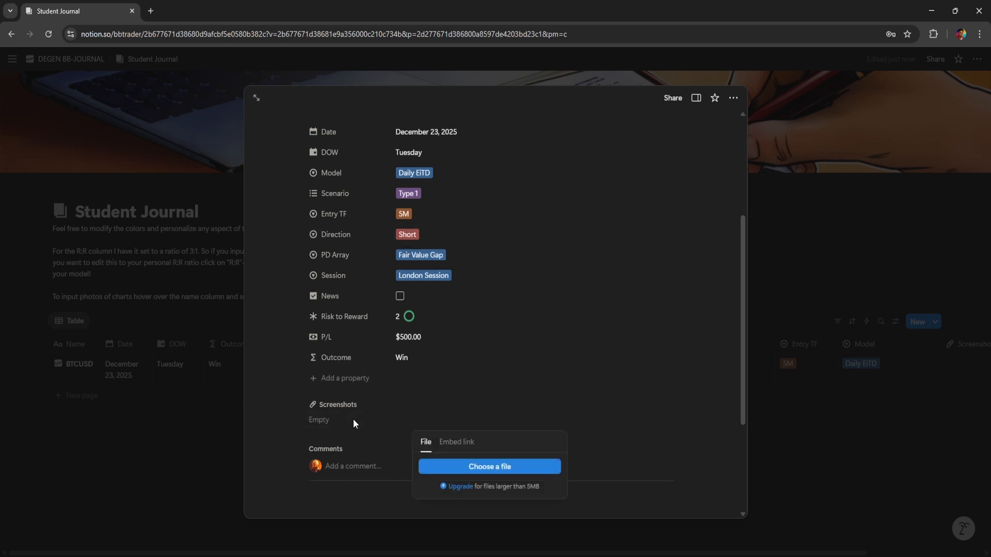
{"action": "left_click", "coordinate": [489, 467]}
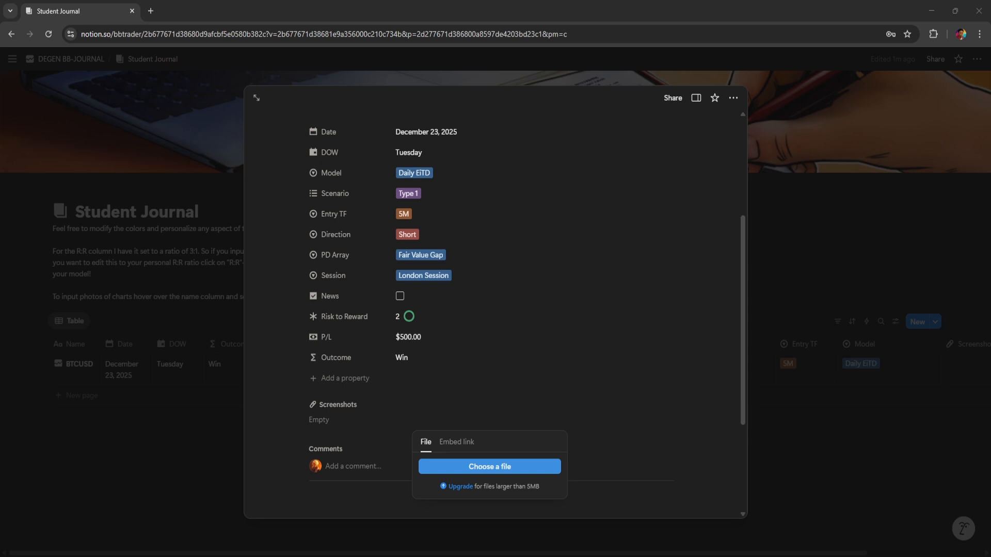
{"action": "double_click", "coordinate": [203, 230]}
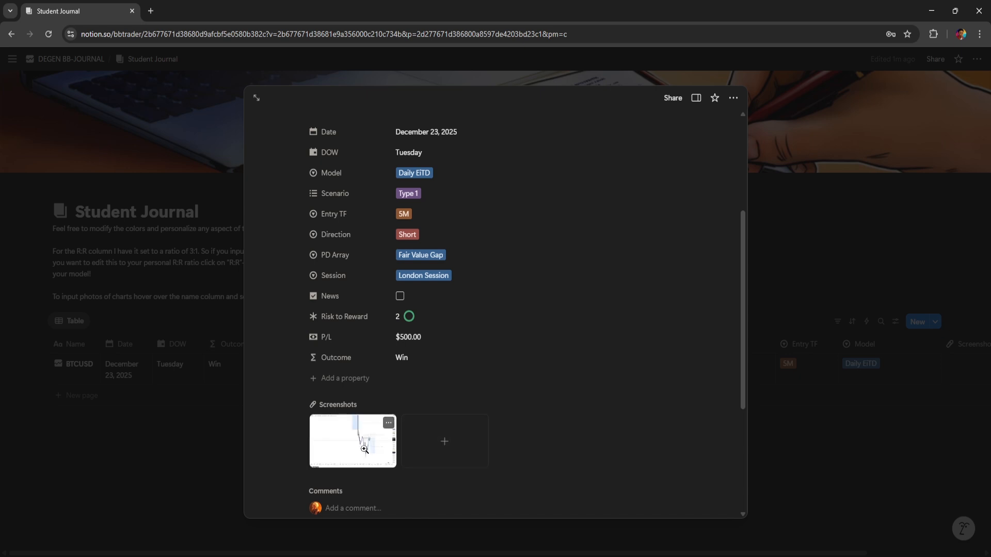
{"action": "left_click", "coordinate": [362, 451]}
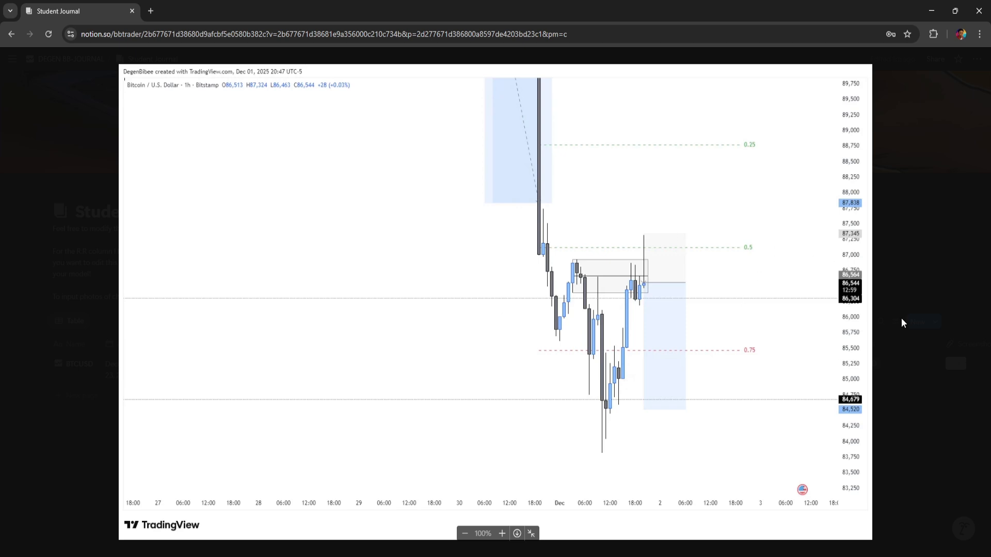
{"action": "left_click", "coordinate": [902, 324]}
Add the British Pound / Australian Dollar chart image as a second screenshot and view it enlarged
{"action": "left_click", "coordinate": [448, 452]}
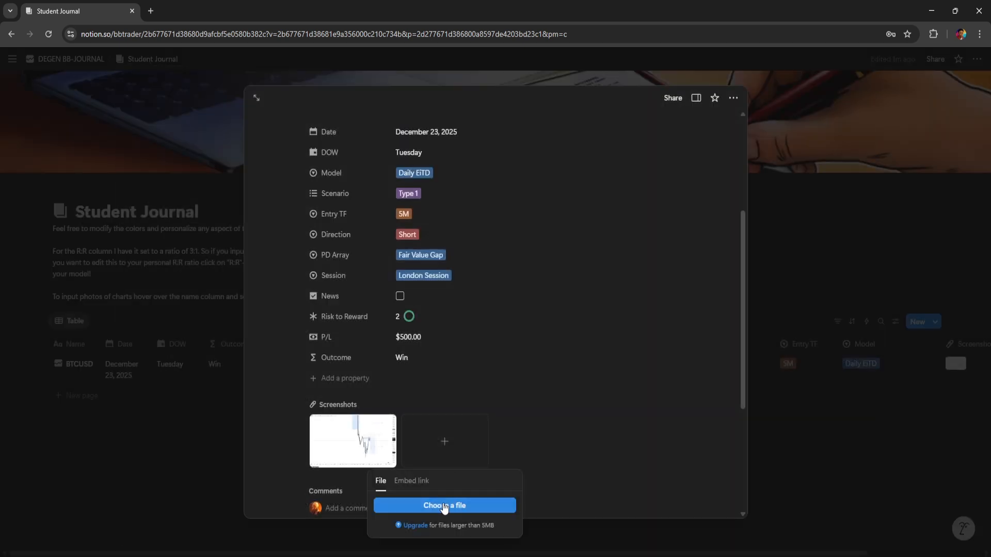
{"action": "left_click", "coordinate": [444, 507]}
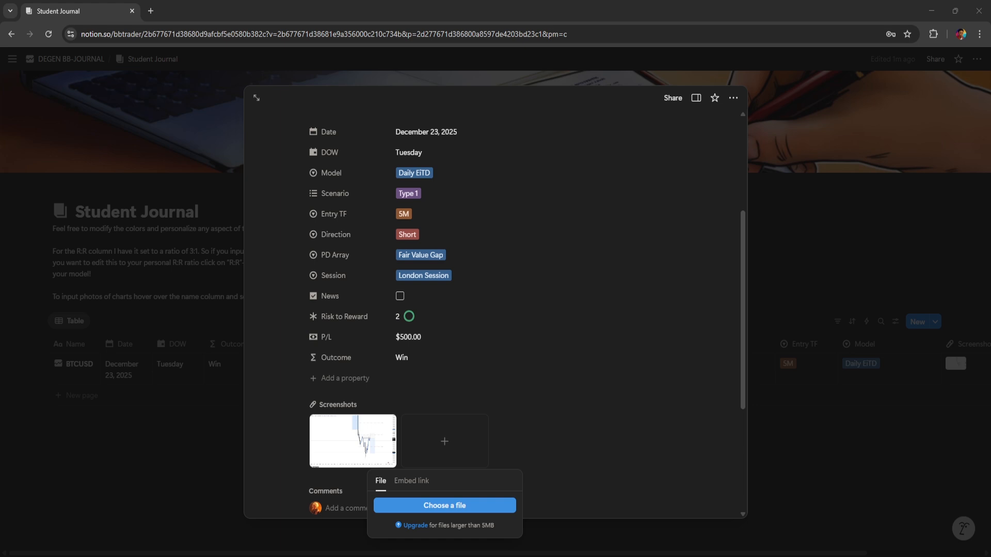
{"action": "left_click", "coordinate": [456, 265]}
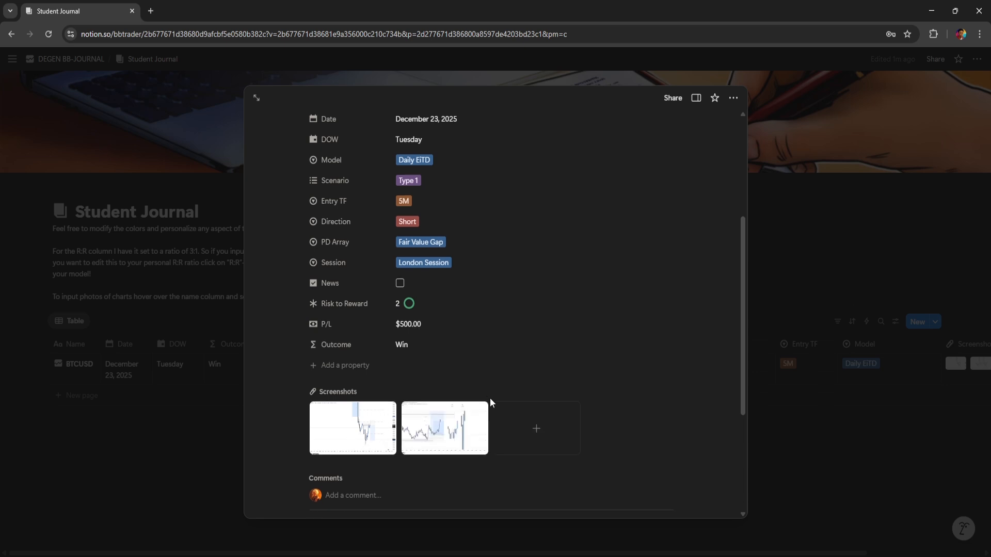
{"action": "scroll", "coordinate": [490, 399], "scroll_direction": "down", "scroll_amount": 2}
{"action": "left_click", "coordinate": [458, 341]}
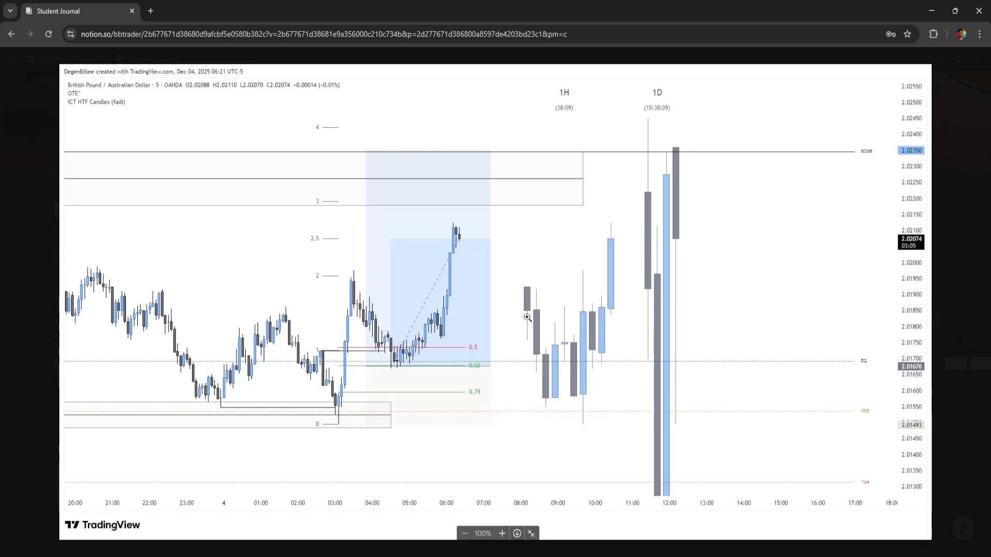
{"action": "left_click", "coordinate": [471, 328]}
{"action": "left_click", "coordinate": [471, 327]}
{"action": "left_click", "coordinate": [967, 136]}
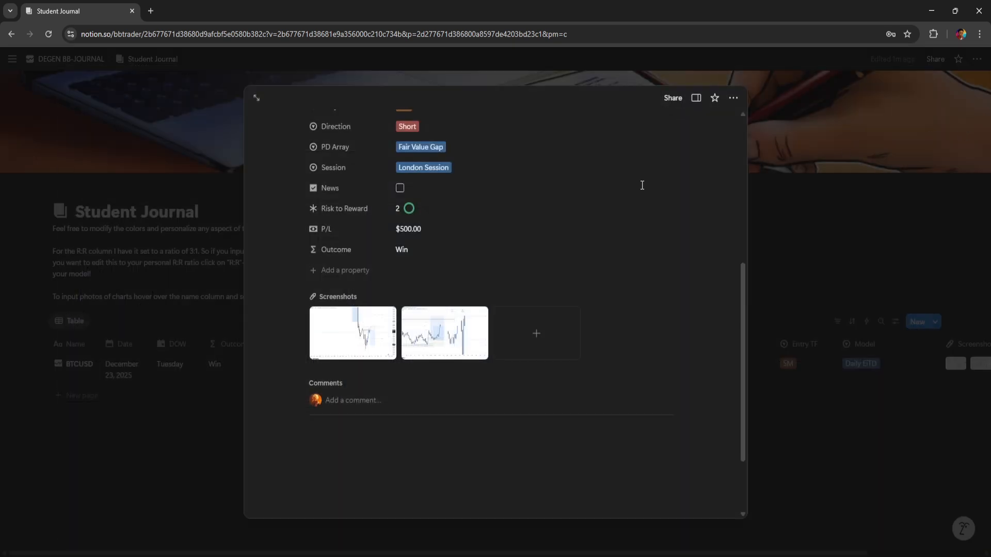
Write "I did good blah blah" in the comment field of the BTCUSD trade
{"action": "scroll", "coordinate": [500, 414], "scroll_direction": "down", "scroll_amount": 2}
{"action": "scroll", "coordinate": [531, 418], "scroll_direction": "up", "scroll_amount": 3}
{"action": "scroll", "coordinate": [530, 418], "scroll_direction": "up", "scroll_amount": 3}
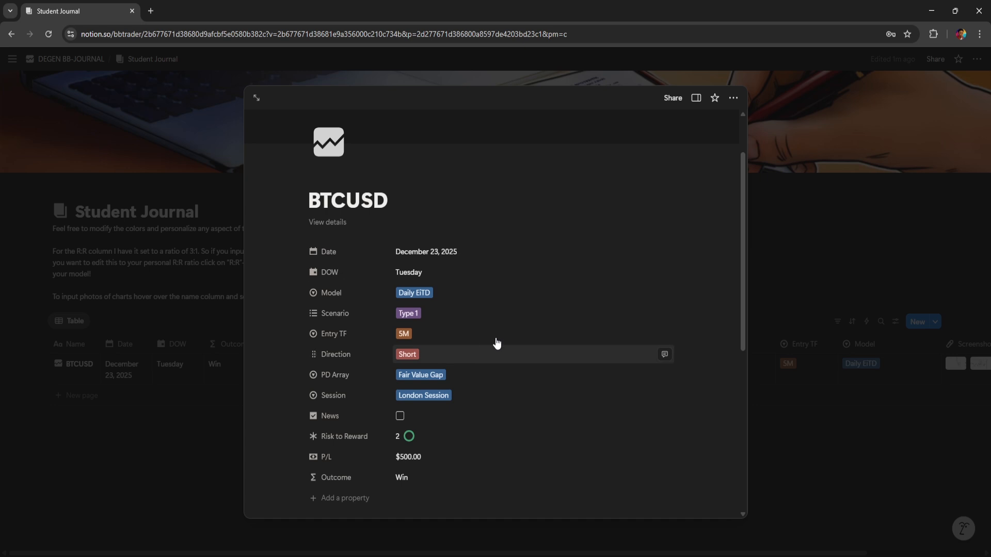
{"action": "scroll", "coordinate": [496, 343], "scroll_direction": "down", "scroll_amount": 5}
{"action": "scroll", "coordinate": [507, 365], "scroll_direction": "up", "scroll_amount": 5}
{"action": "scroll", "coordinate": [434, 372], "scroll_direction": "down", "scroll_amount": 5}
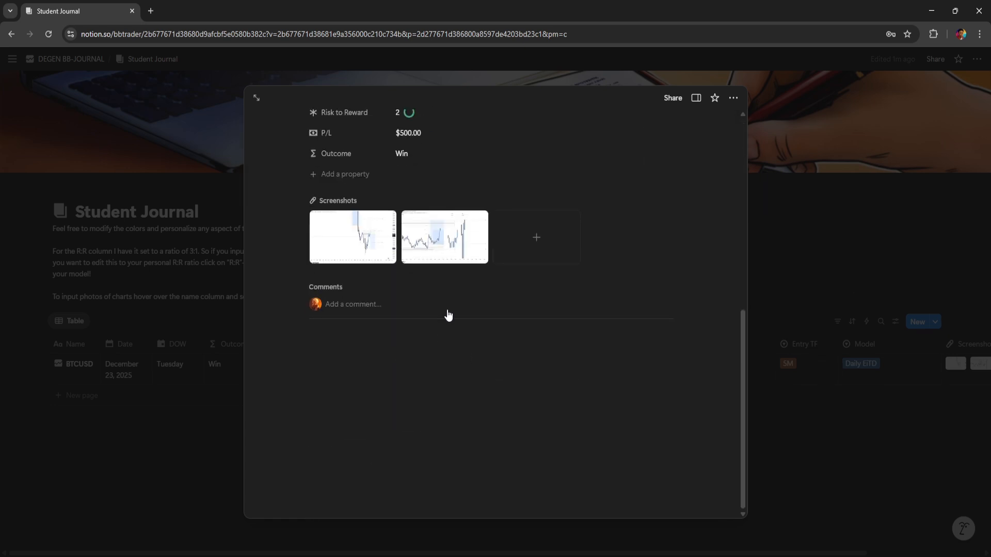
{"action": "left_click", "coordinate": [475, 306]}
{"action": "type", "text": "I did"}
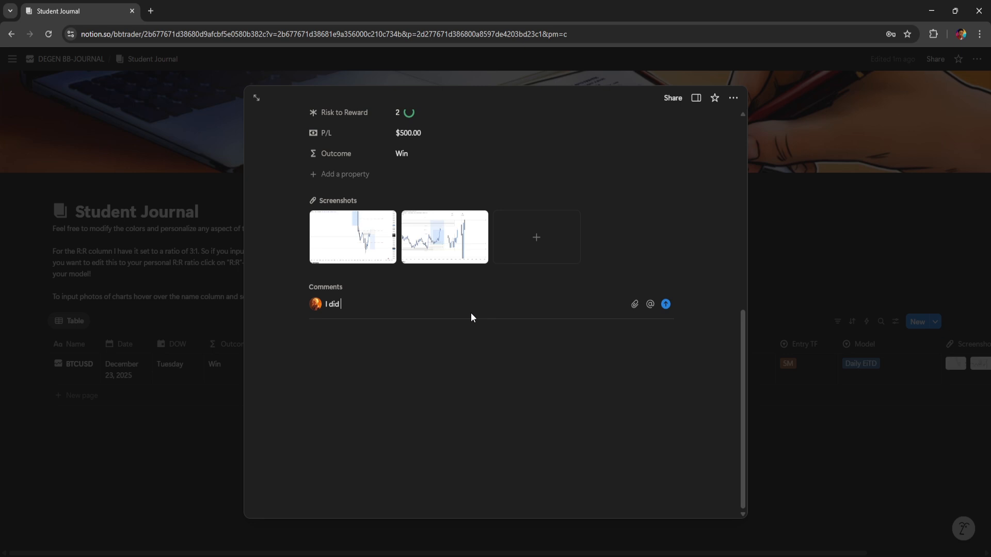
{"action": "type", "text": " good blah blah"}
{"action": "left_click", "coordinate": [480, 352]}
{"action": "scroll", "coordinate": [495, 338], "scroll_direction": "up", "scroll_amount": 10}
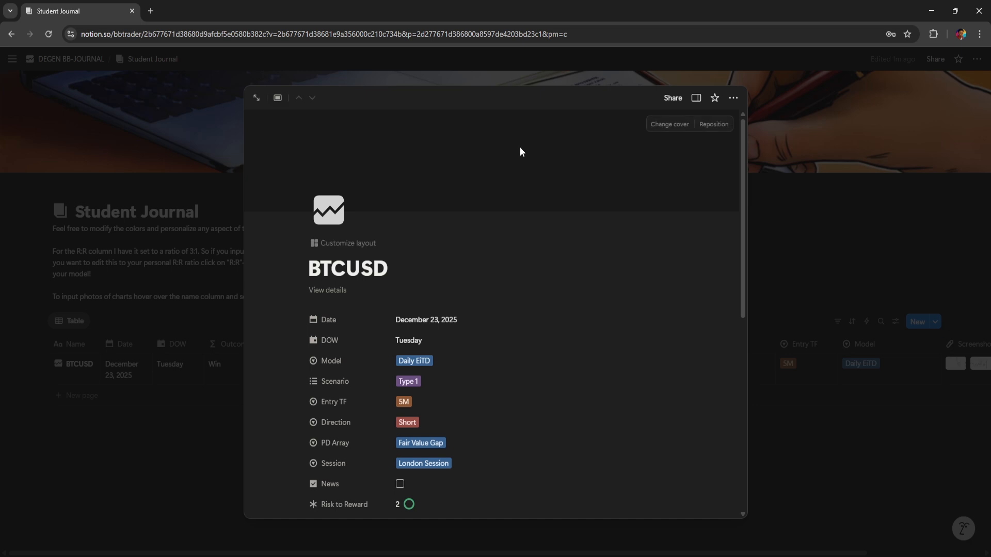
Close the BTCUSD trade page and review its row across all columns of the Student Journal table
{"action": "left_click", "coordinate": [812, 221]}
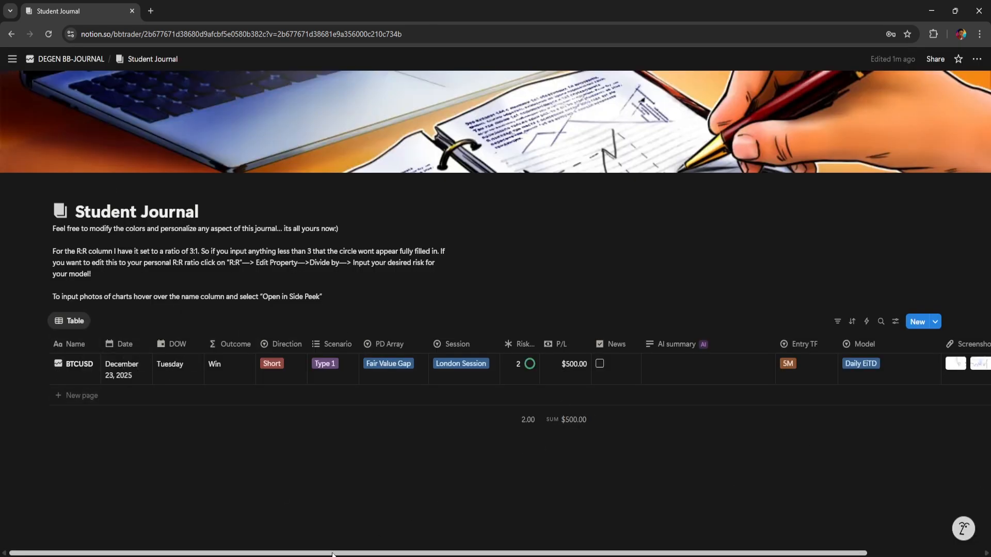
{"action": "left_click_drag", "start_coordinate": [332, 555], "coordinate": [496, 554]}
{"action": "scroll", "coordinate": [400, 534], "scroll_direction": "left", "scroll_amount": 2}
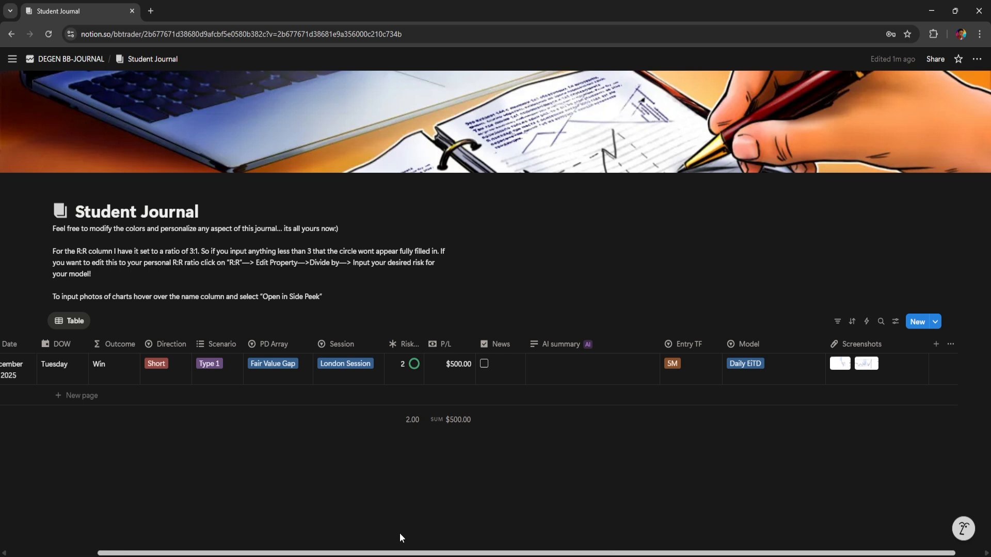
{"action": "scroll", "coordinate": [580, 516], "scroll_direction": "right", "scroll_amount": 2}
{"action": "scroll", "coordinate": [345, 518], "scroll_direction": "left", "scroll_amount": 1}
{"action": "scroll", "coordinate": [346, 519], "scroll_direction": "right", "scroll_amount": 1}
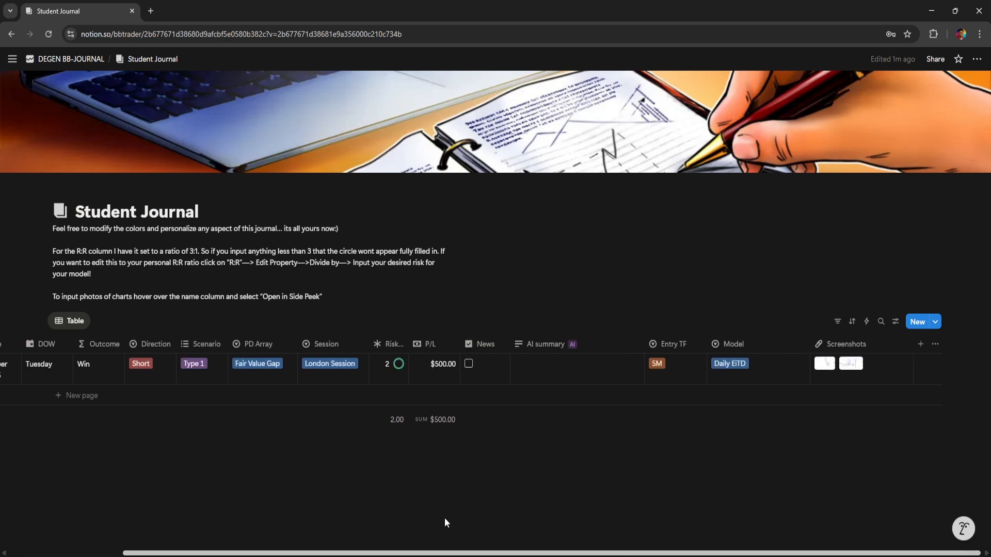
Try to update the AI summary of the BTCUSD trade and dismiss the Business plan upgrade offer
{"action": "left_click", "coordinate": [631, 366]}
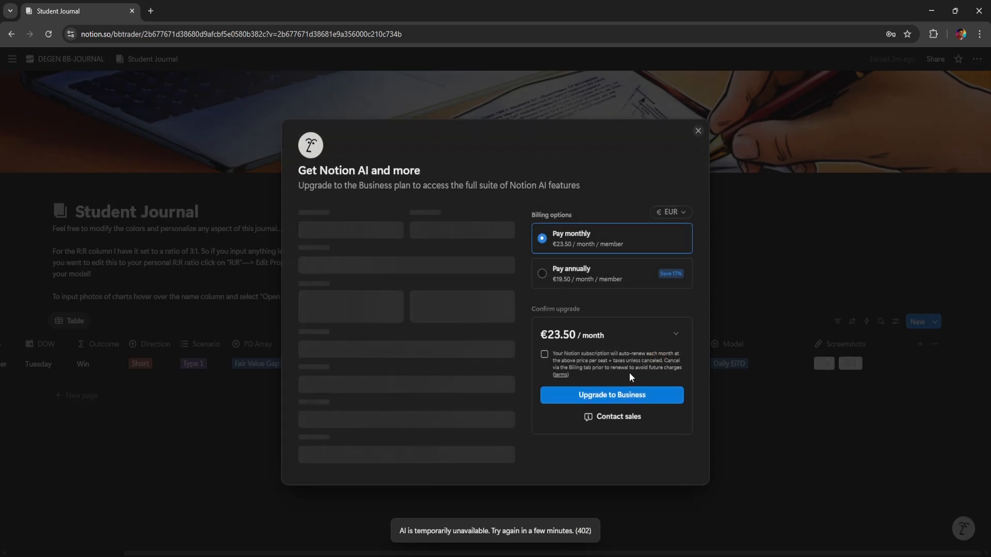
{"action": "left_click", "coordinate": [698, 132]}
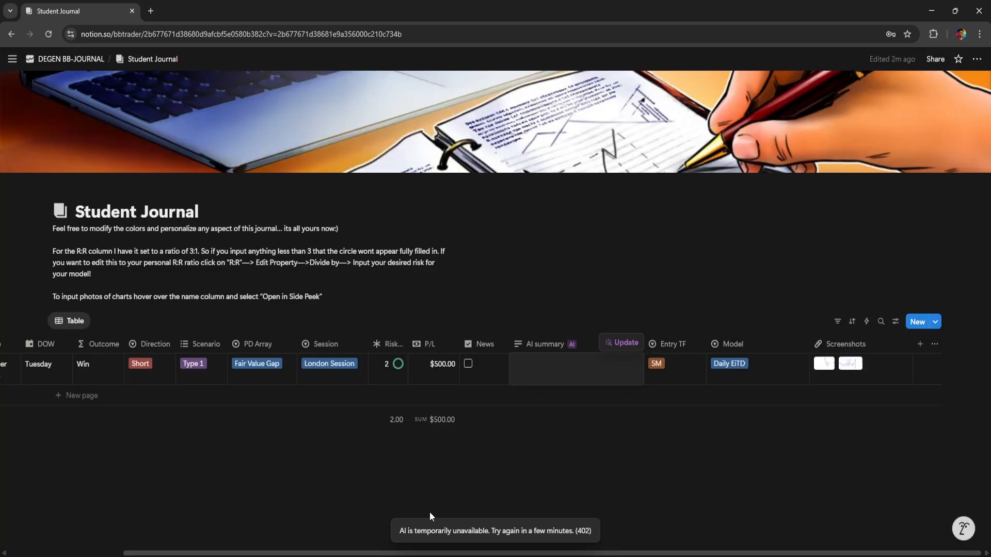
{"action": "scroll", "coordinate": [327, 533], "scroll_direction": "left", "scroll_amount": 3}
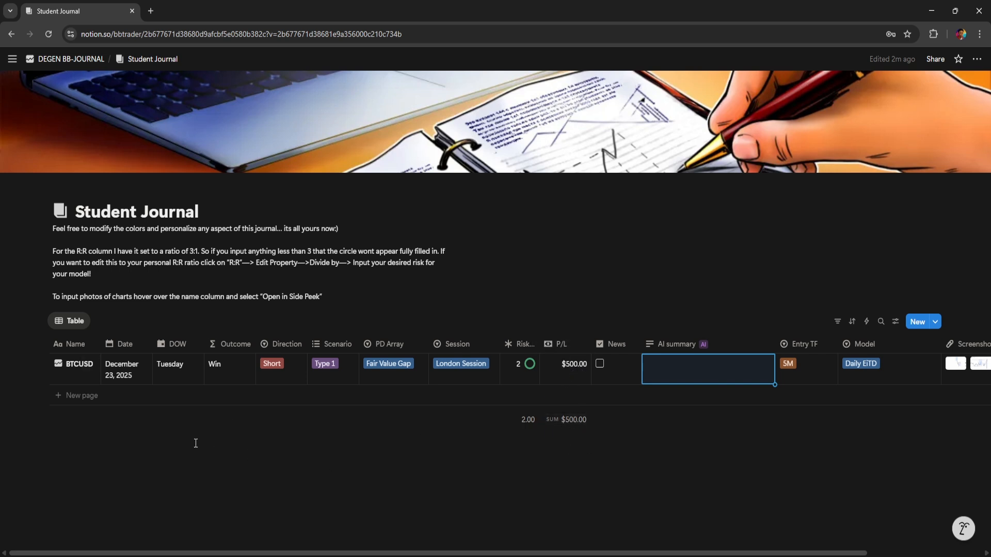
Add a second trade page to the Student Journal table and title it EURUSD
{"action": "left_click", "coordinate": [72, 396]}
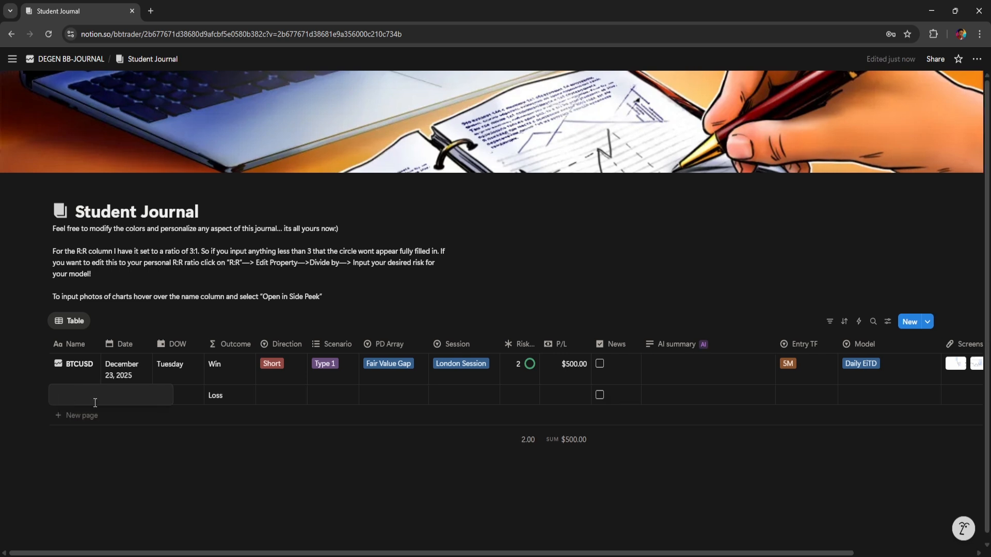
{"action": "key", "text": "Escape"}
{"action": "left_click", "coordinate": [90, 395]}
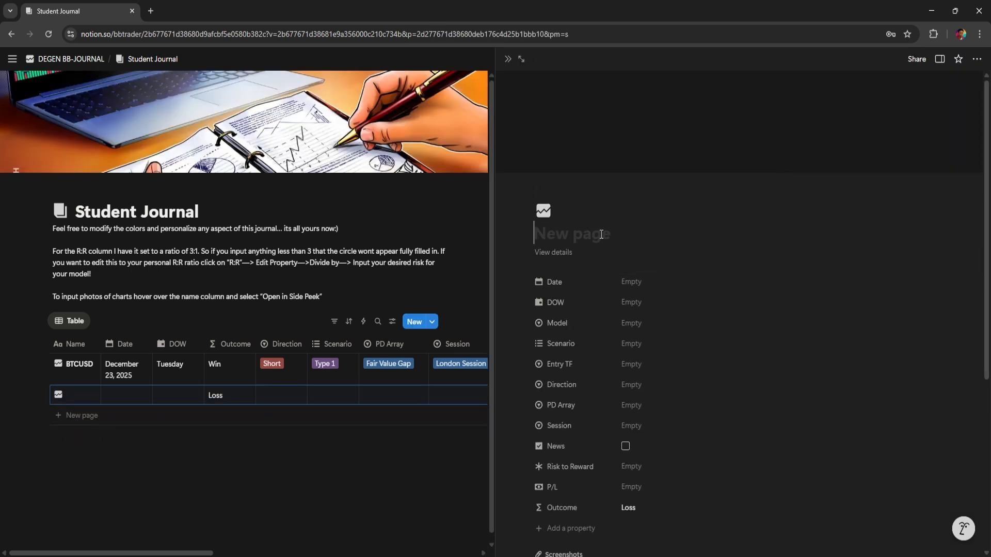
{"action": "type", "text": "EUR"}
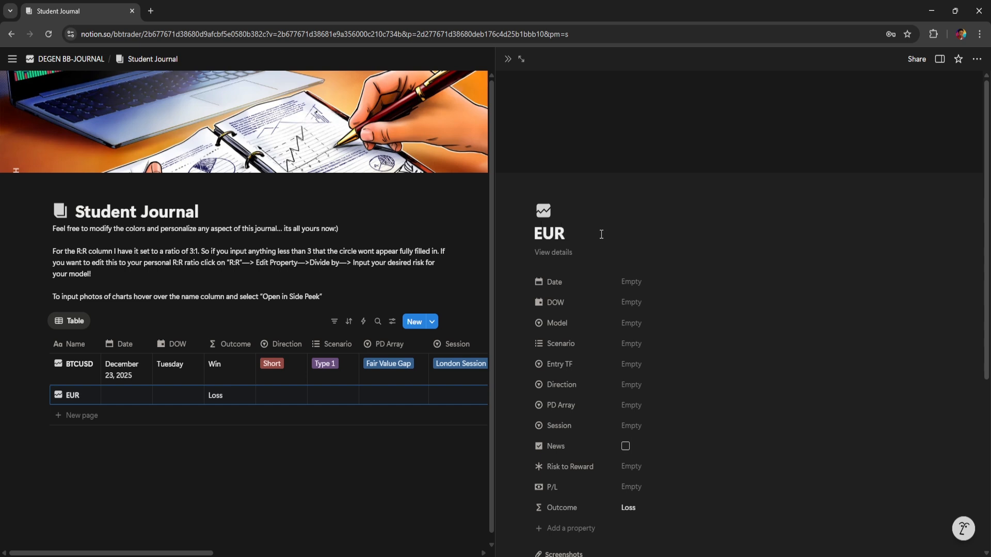
{"action": "type", "text": "USD"}
Set the EURUSD trade's Date to December 23, 2025, and check its DOW field
{"action": "left_click", "coordinate": [637, 281]}
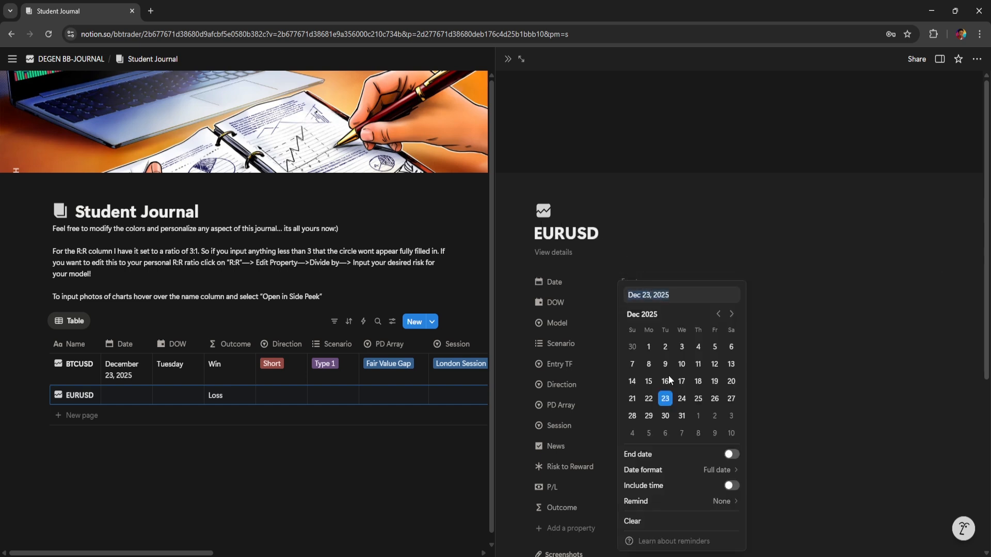
{"action": "left_click", "coordinate": [767, 315]}
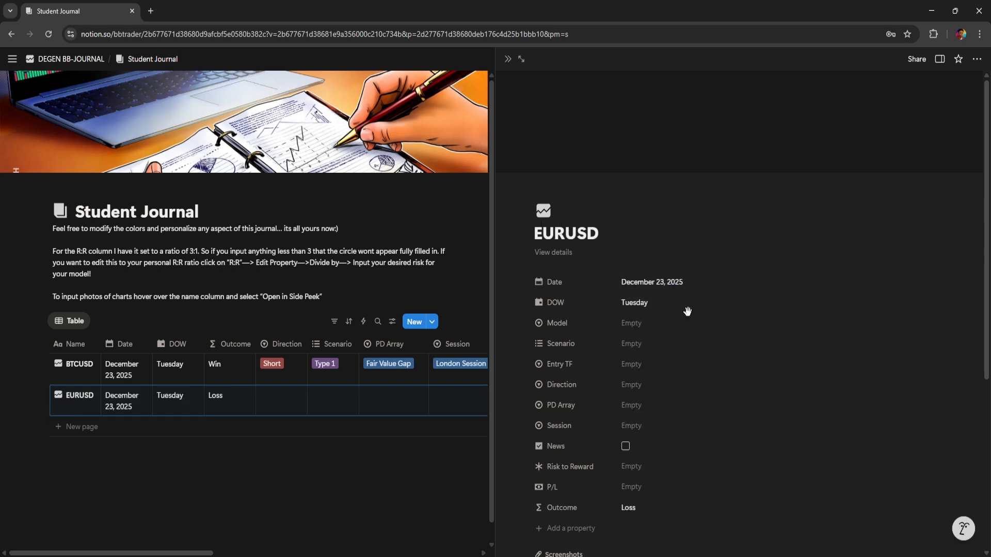
{"action": "left_click", "coordinate": [644, 307]}
{"action": "left_click", "coordinate": [723, 224]}
Set the EURUSD trade's Model to 4H EiTD and its Scenario to Type 2
{"action": "left_click", "coordinate": [652, 326]}
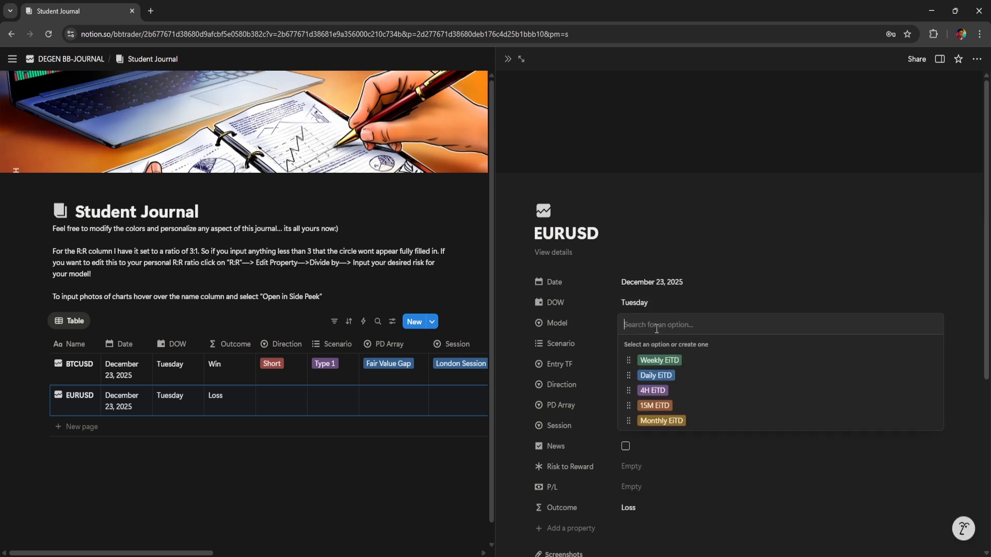
{"action": "left_click", "coordinate": [670, 393]}
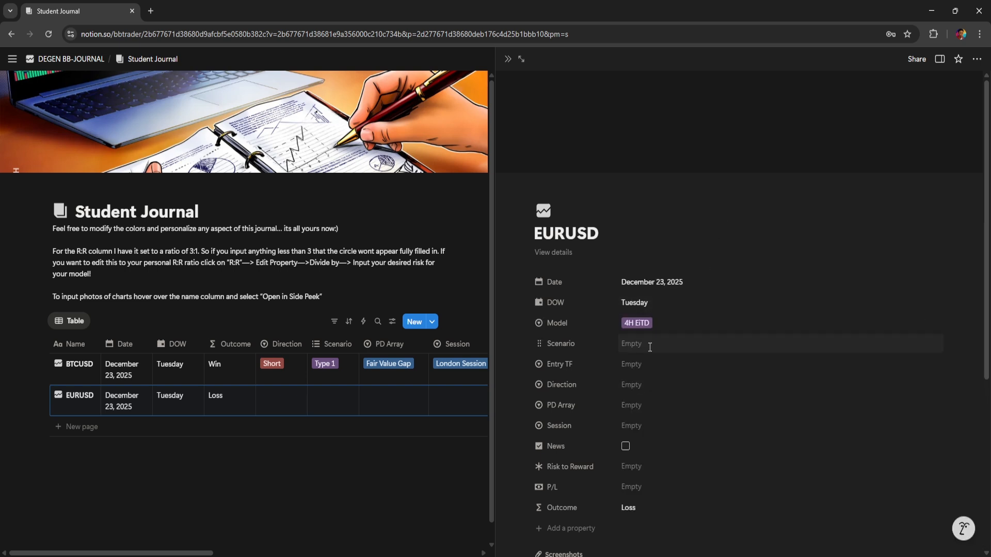
{"action": "left_click", "coordinate": [692, 344]}
{"action": "left_click", "coordinate": [664, 401]}
{"action": "key", "text": "Escape"}
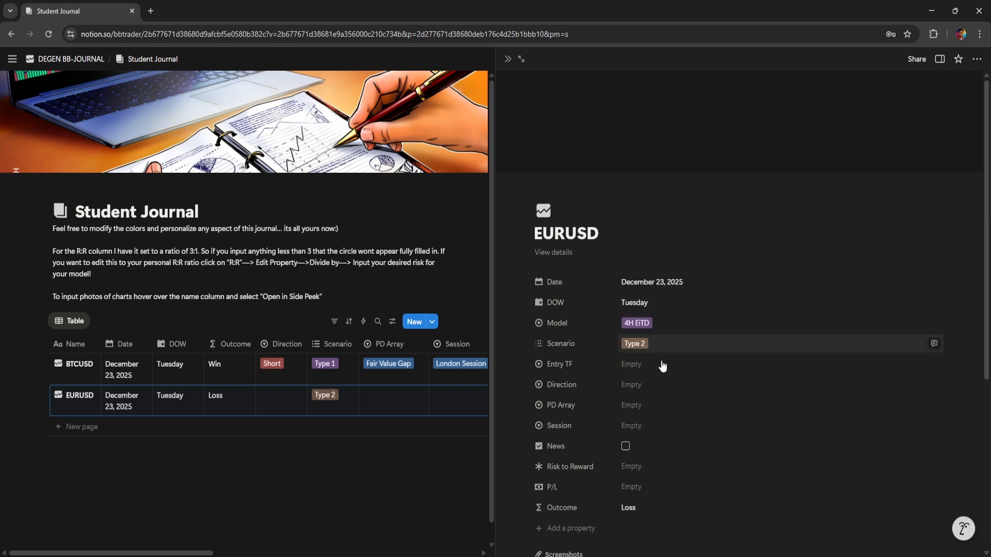
Set the EURUSD trade's Entry TF to 15M and its Direction to Long
{"action": "left_click", "coordinate": [660, 364]}
{"action": "left_click", "coordinate": [662, 422]}
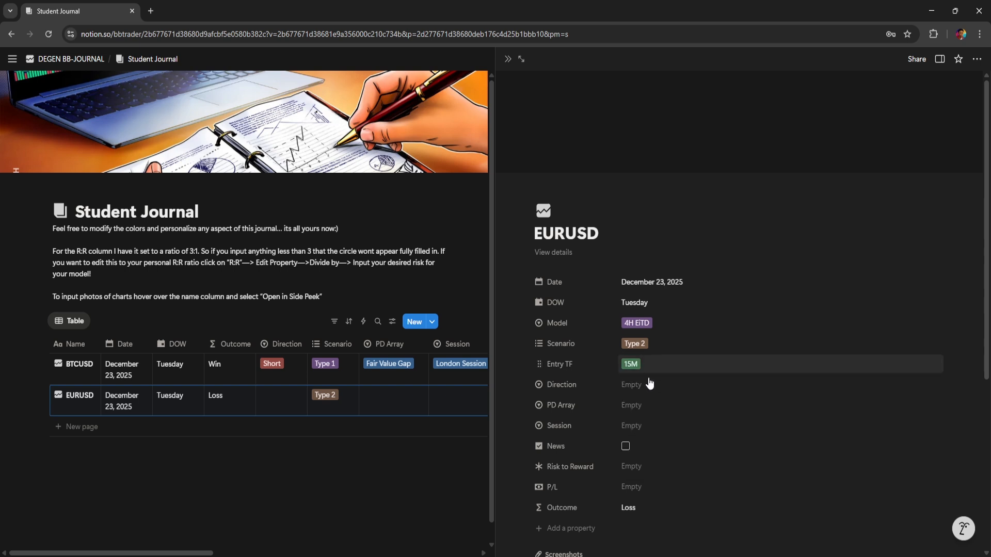
{"action": "left_click", "coordinate": [645, 385]}
{"action": "left_click", "coordinate": [662, 437]}
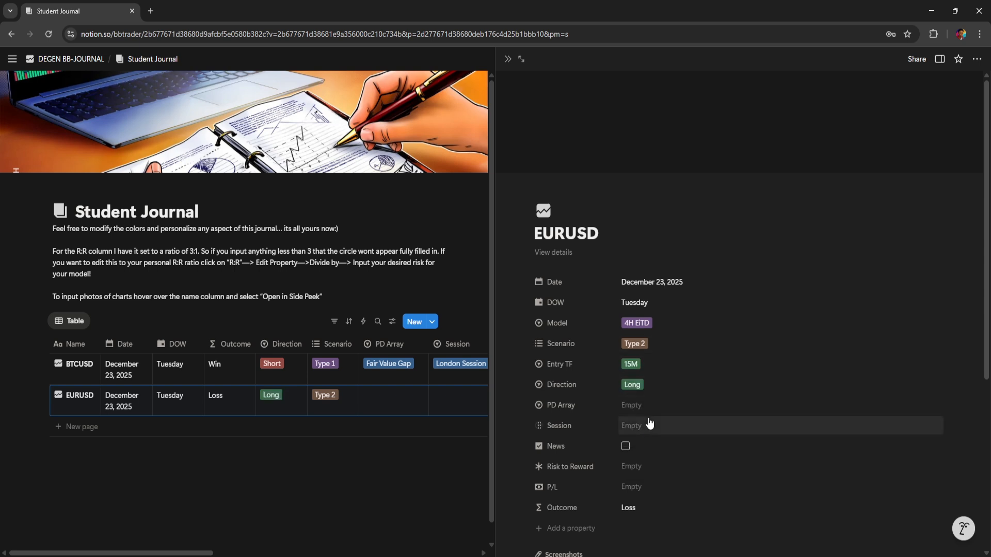
Set the EURUSD trade's PD Array to Breaker Block and its Session to Asia Session
{"action": "left_click", "coordinate": [671, 405]}
{"action": "left_click", "coordinate": [662, 439]}
{"action": "left_click", "coordinate": [656, 406]}
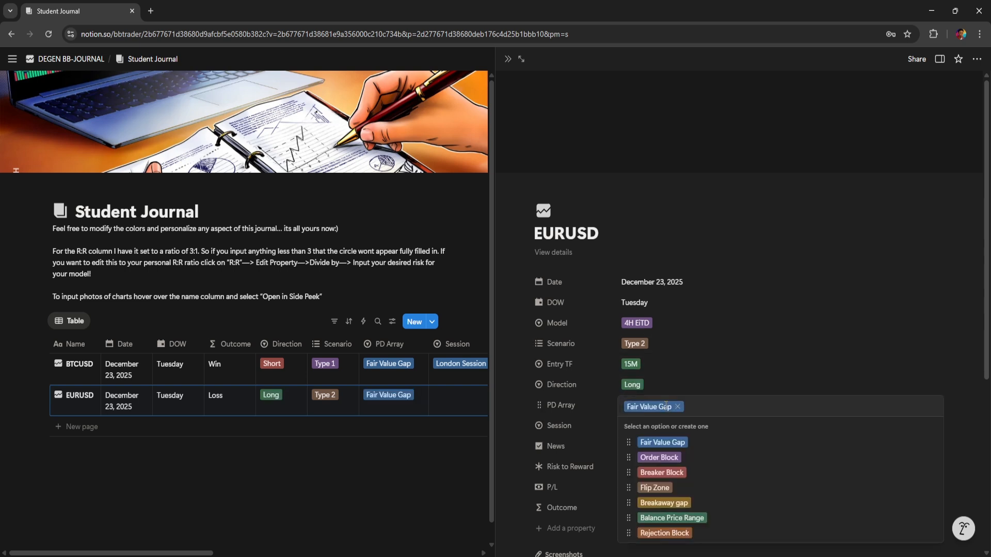
{"action": "left_click", "coordinate": [681, 407]}
{"action": "left_click", "coordinate": [650, 473]}
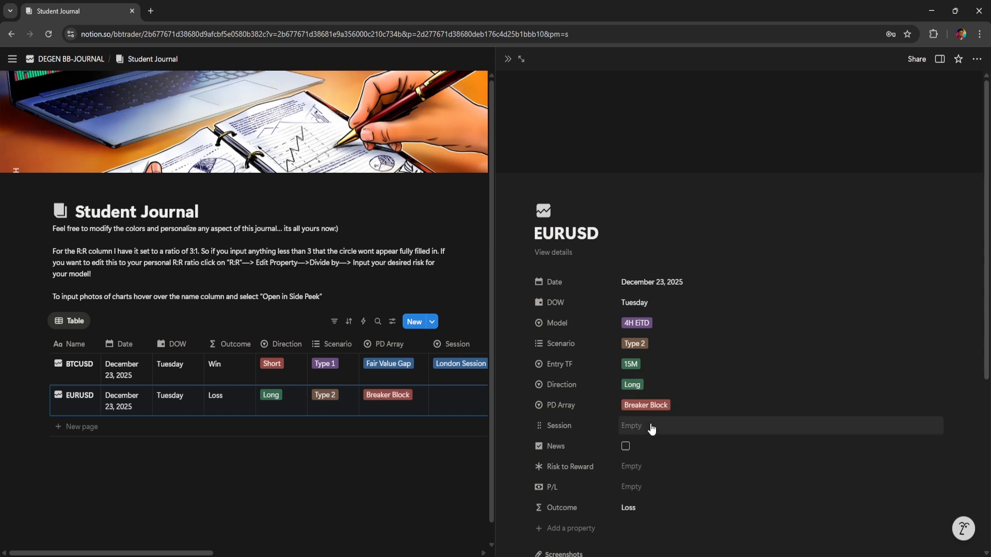
{"action": "left_click", "coordinate": [652, 427]}
{"action": "left_click", "coordinate": [660, 463]}
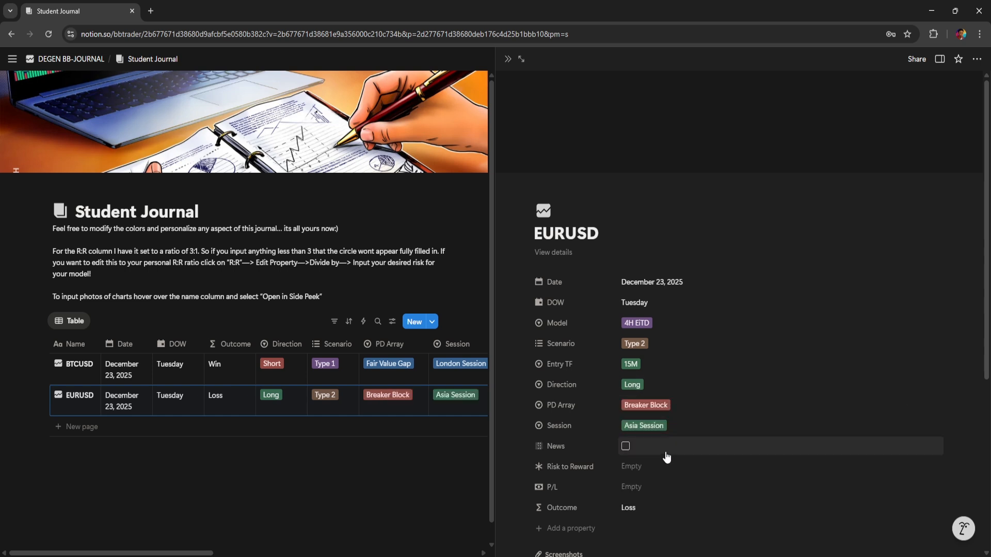
Set the EURUSD trade's Risk to Reward to 3
{"action": "left_click", "coordinate": [656, 468]}
{"action": "type", "text": "3"}
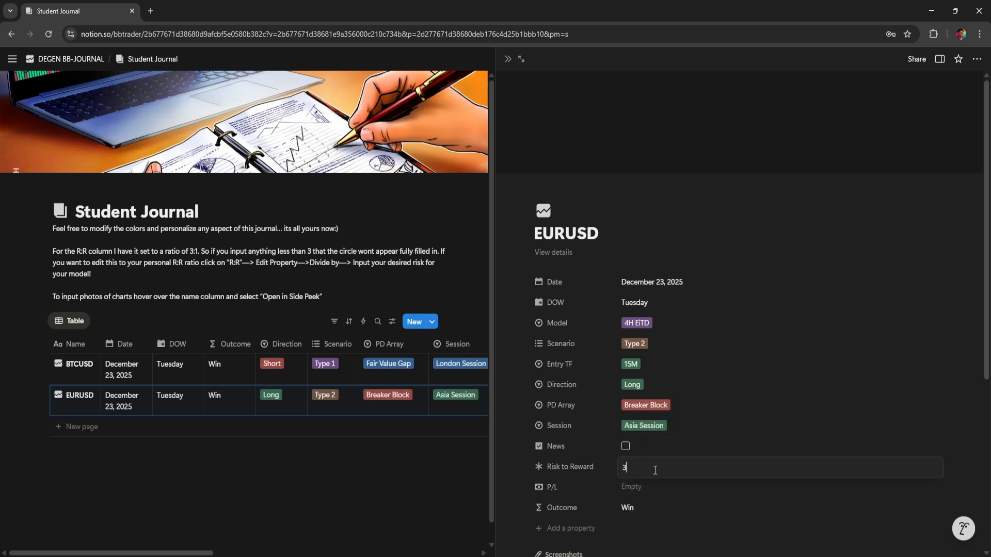
{"action": "key", "text": "Return"}
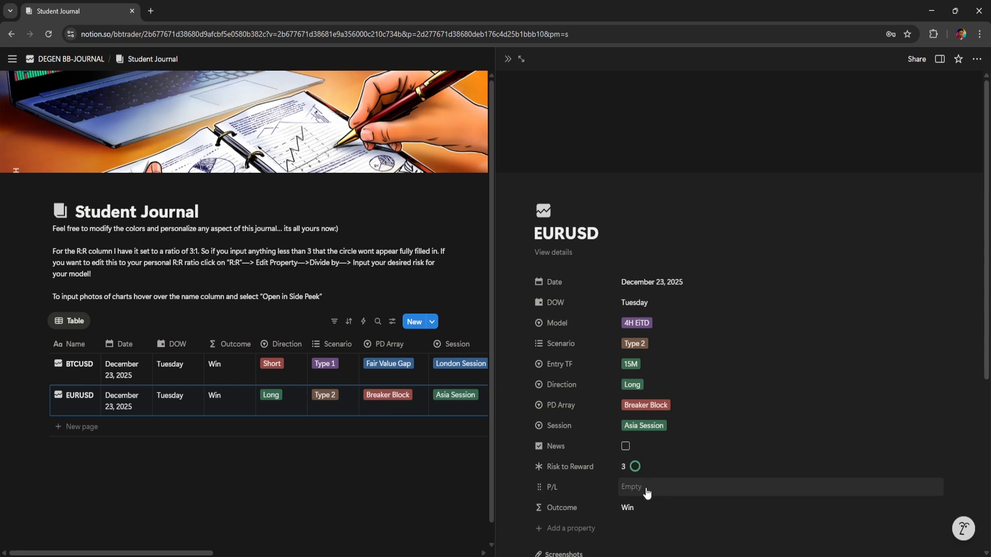
{"action": "left_click", "coordinate": [646, 489]}
{"action": "key", "text": "BackSpace"}
{"action": "key", "text": "BackSpace"}
{"action": "key", "text": "BackSpace"}
{"action": "key", "text": "BackSpace"}
{"action": "key", "text": "Escape"}
Set the EURUSD trade's Risk to Reward to -1 and its P/L to -600
{"action": "left_click", "coordinate": [648, 468]}
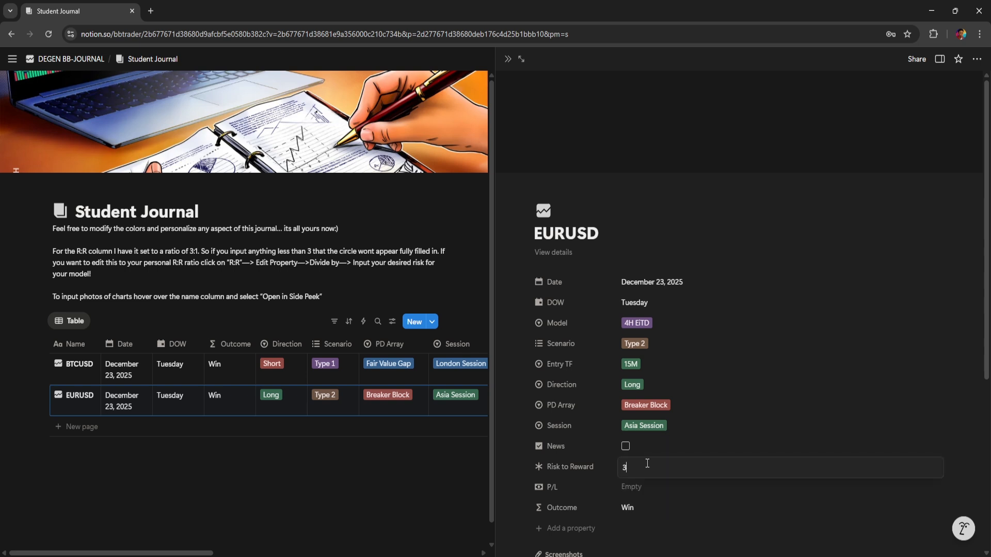
{"action": "key", "text": "BackSpace"}
{"action": "key", "text": "BackSpace"}
{"action": "type", "text": "-1"}
{"action": "left_click", "coordinate": [653, 488]}
{"action": "left_click", "coordinate": [656, 468]}
{"action": "key", "text": "Return"}
{"action": "left_click", "coordinate": [646, 490]}
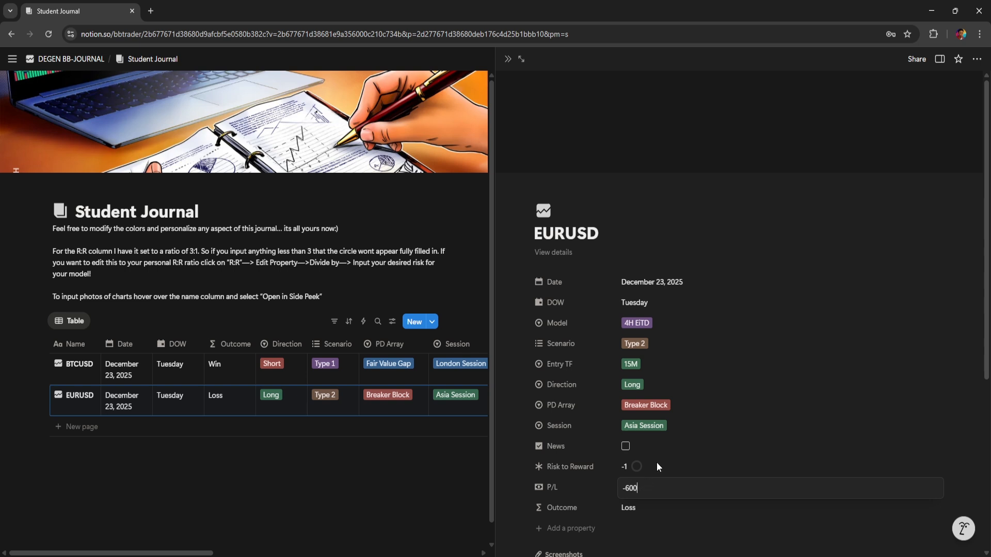
{"action": "key", "text": "Return"}
Upload a chart image file to the EURUSD trade's Screenshots property
{"action": "scroll", "coordinate": [675, 503], "scroll_direction": "down", "scroll_amount": 3}
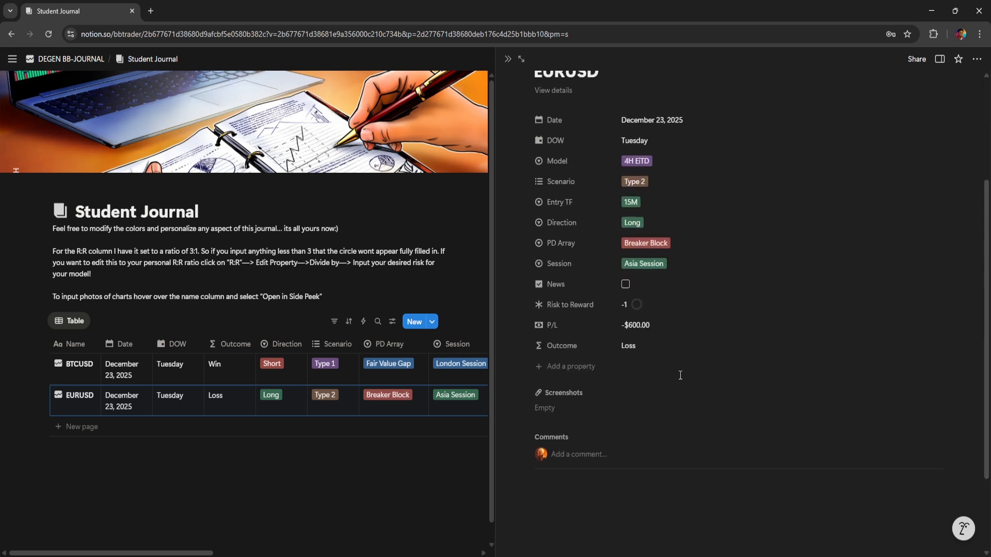
{"action": "scroll", "coordinate": [680, 375], "scroll_direction": "up", "scroll_amount": 3}
{"action": "scroll", "coordinate": [679, 332], "scroll_direction": "down", "scroll_amount": 3}
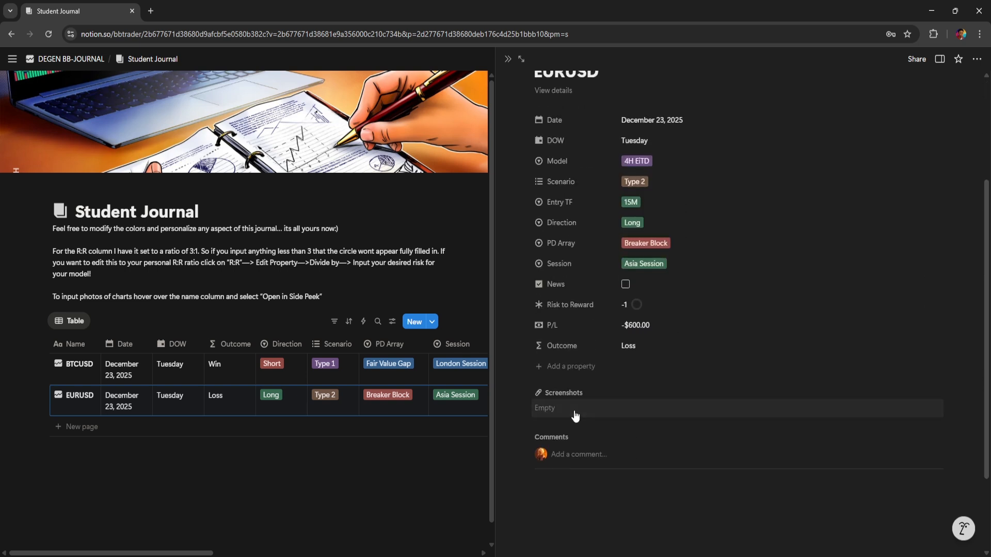
{"action": "left_click", "coordinate": [575, 411]}
{"action": "left_click", "coordinate": [696, 451]}
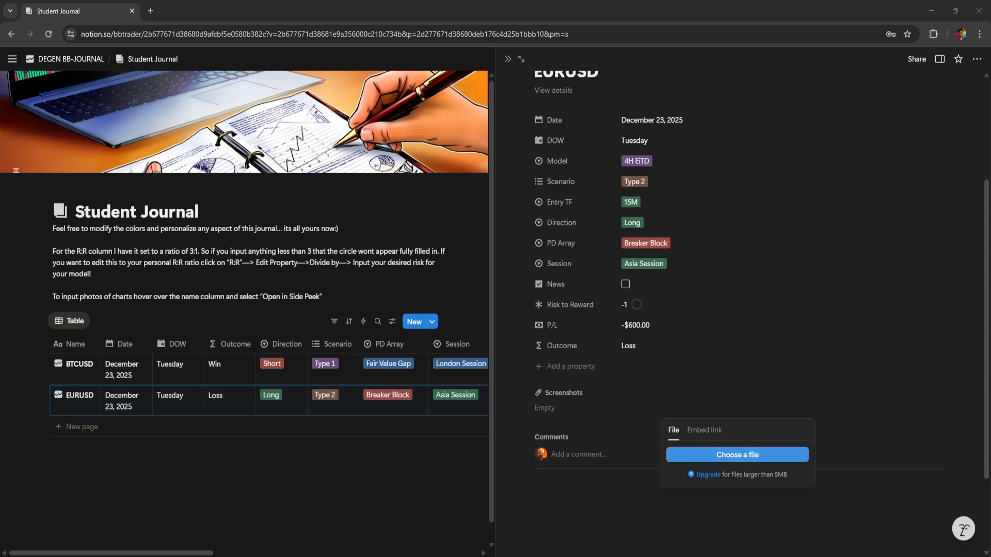
{"action": "double_click", "coordinate": [175, 224]}
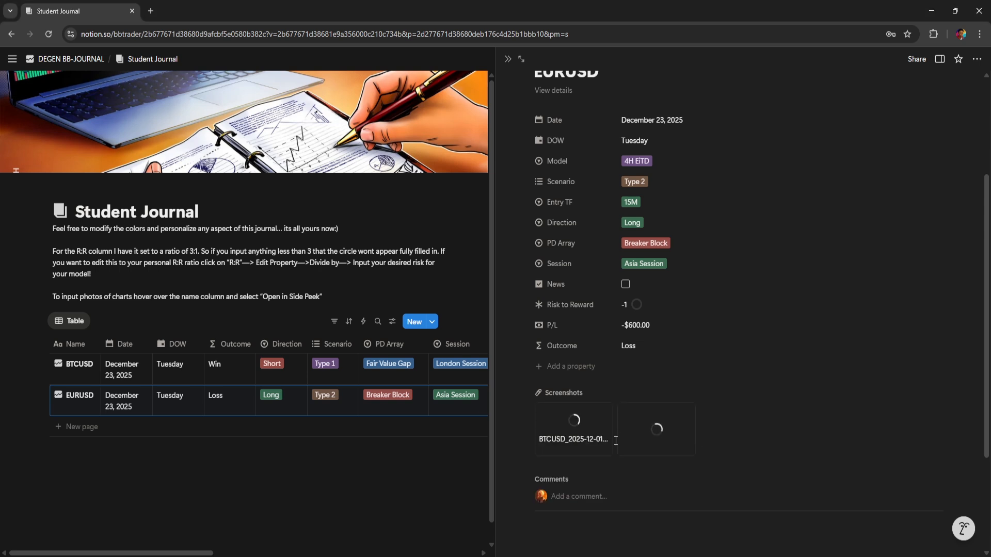
{"action": "left_click", "coordinate": [651, 433]}
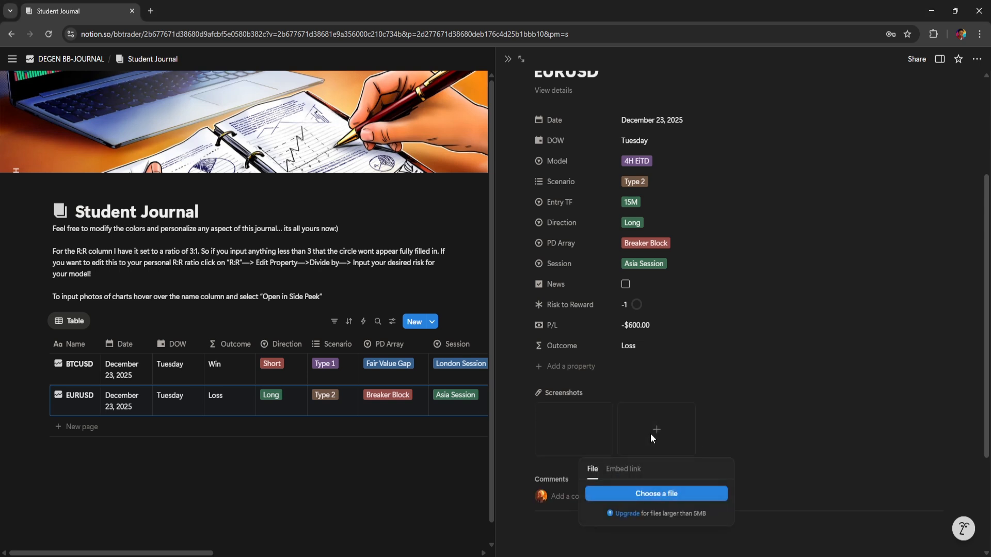
{"action": "left_click", "coordinate": [743, 418]}
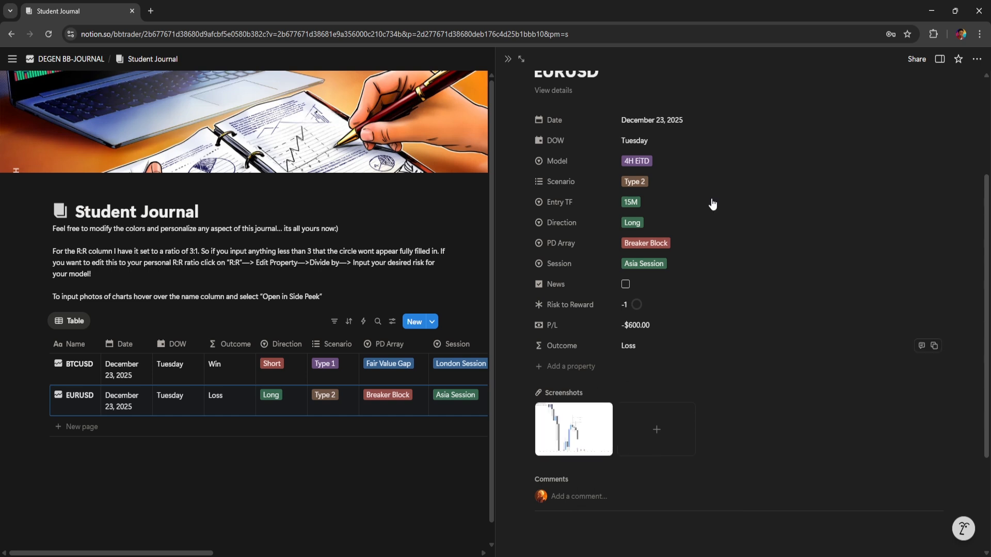
Close the EURUSD trade's side peek and look over both trade rows in the Student Journal table
{"action": "left_click", "coordinate": [508, 63]}
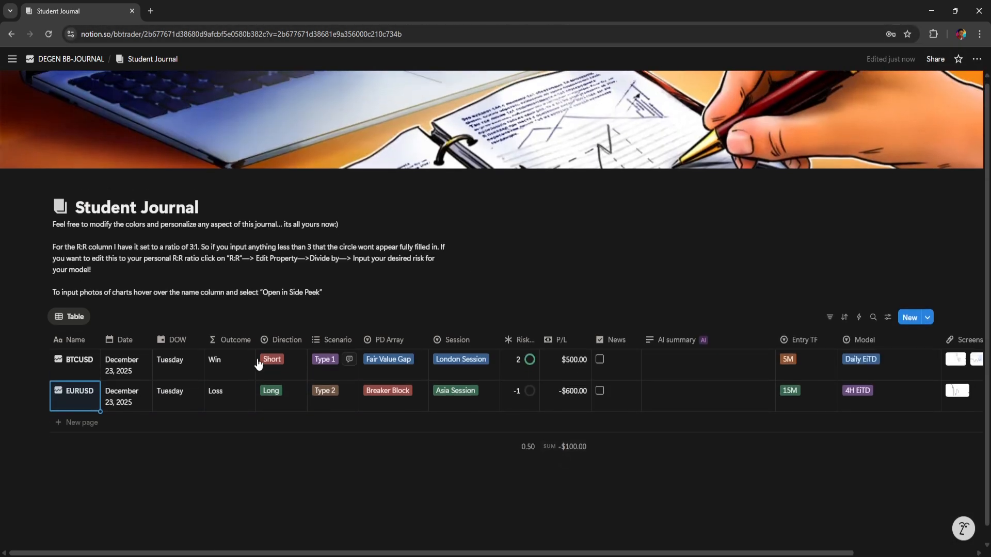
{"action": "scroll", "coordinate": [568, 421], "scroll_direction": "down", "scroll_amount": 2}
{"action": "scroll", "coordinate": [458, 448], "scroll_direction": "up", "scroll_amount": 2}
{"action": "left_click", "coordinate": [474, 469]}
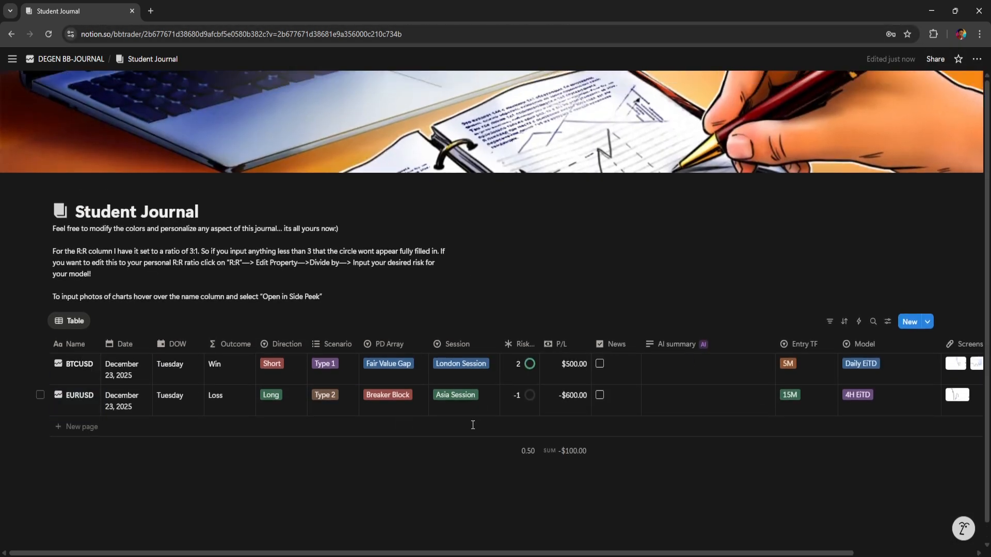
{"action": "scroll", "coordinate": [513, 475], "scroll_direction": "down", "scroll_amount": 2}
{"action": "scroll", "coordinate": [568, 448], "scroll_direction": "up", "scroll_amount": 2}
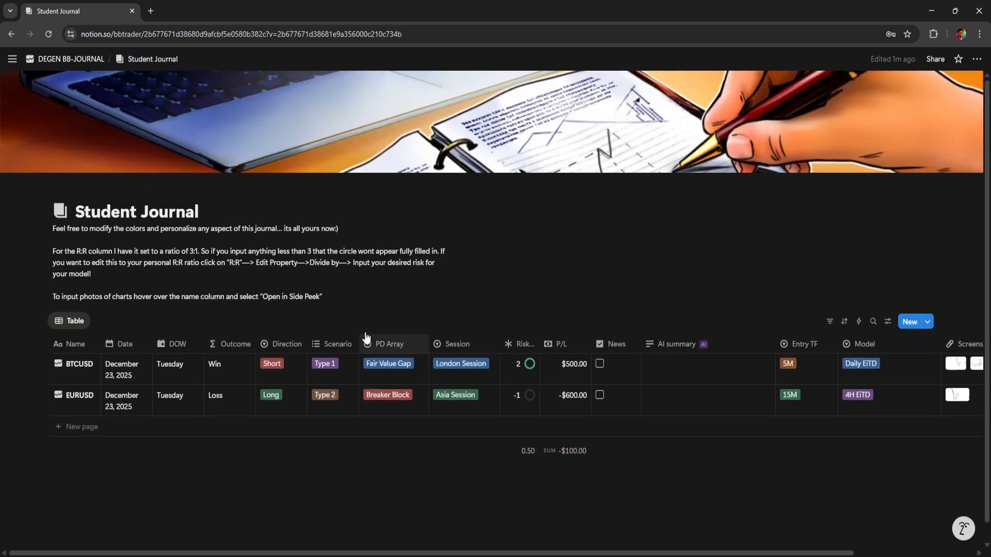
Go back to the DEGEN BB-JOURNAL main page and look over its Database and Personal Journal sections
{"action": "left_click", "coordinate": [70, 59]}
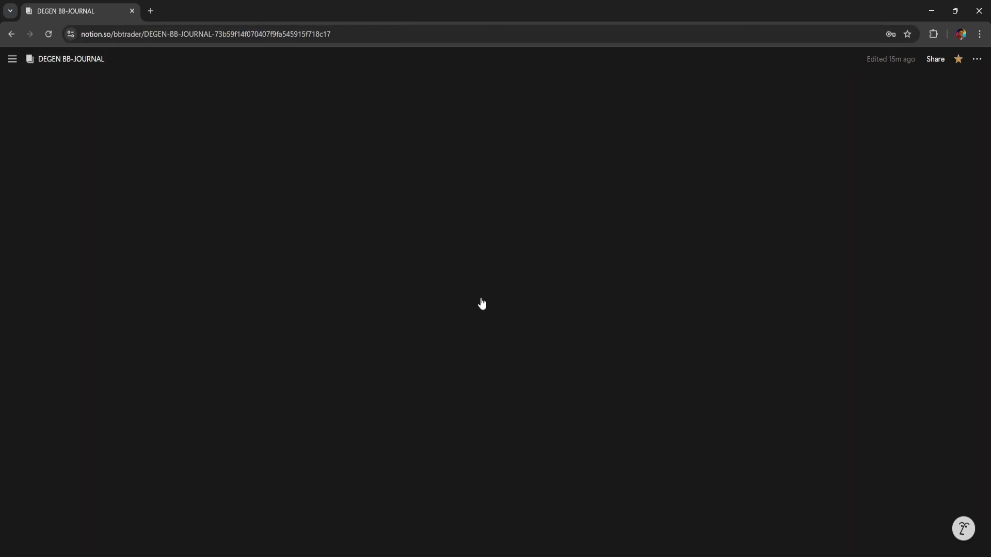
{"action": "scroll", "coordinate": [513, 382], "scroll_direction": "down", "scroll_amount": 6}
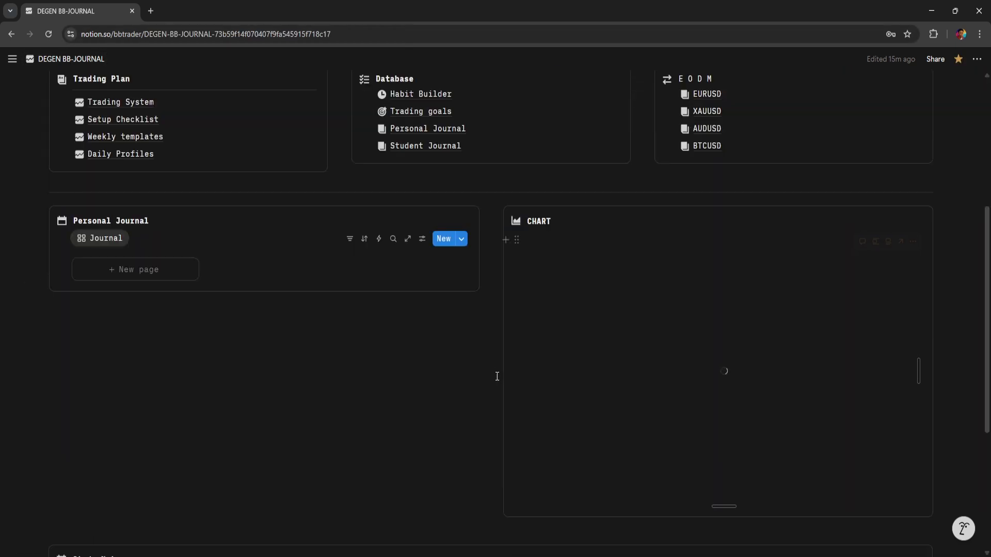
{"action": "scroll", "coordinate": [478, 347], "scroll_direction": "up", "scroll_amount": 3}
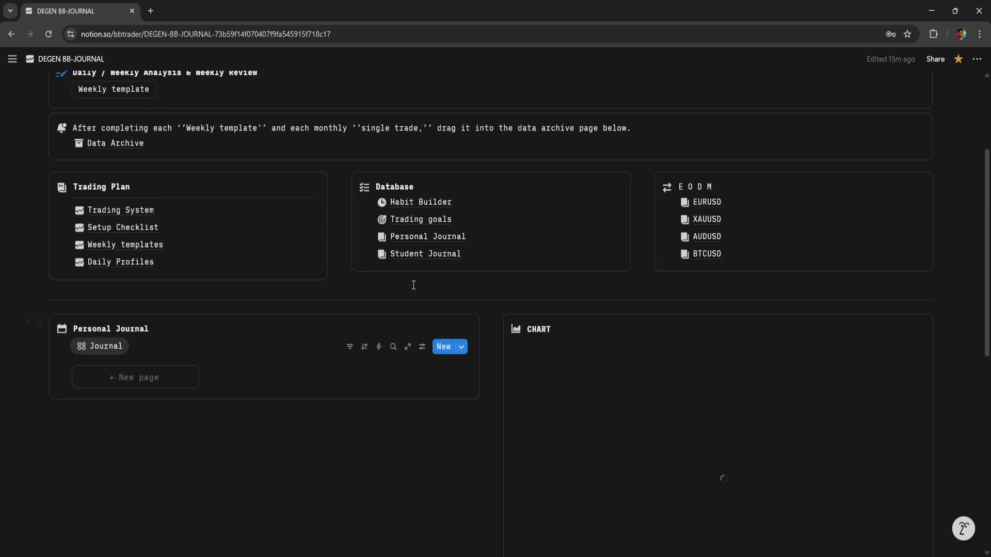
{"action": "left_click", "coordinate": [497, 469]}
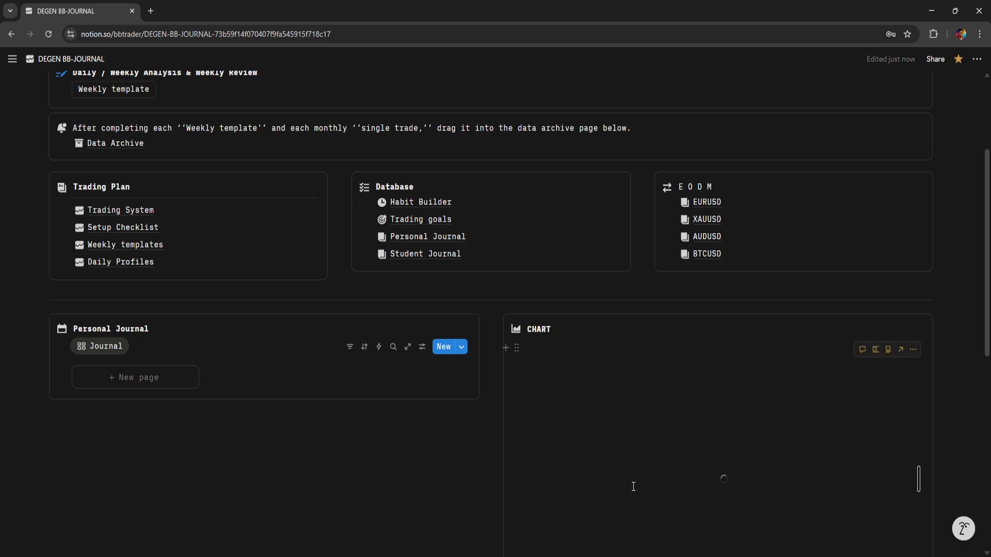
{"action": "scroll", "coordinate": [433, 434], "scroll_direction": "up", "scroll_amount": 1}
Open the Student Journal and review the BTCUSD trade's properties, screenshots and comment in side peek
{"action": "left_click", "coordinate": [435, 310]}
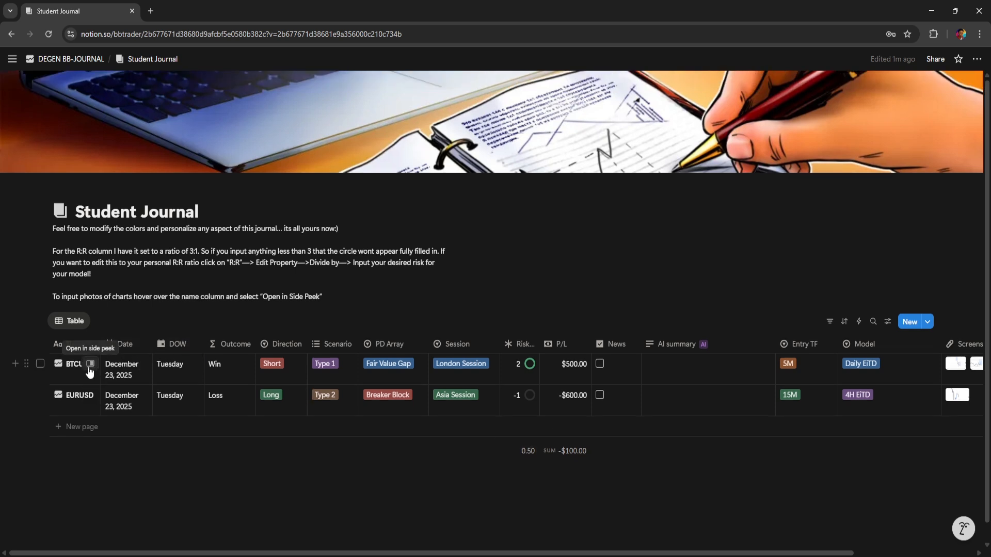
{"action": "left_click", "coordinate": [91, 364]}
{"action": "scroll", "coordinate": [655, 376], "scroll_direction": "down", "scroll_amount": 8}
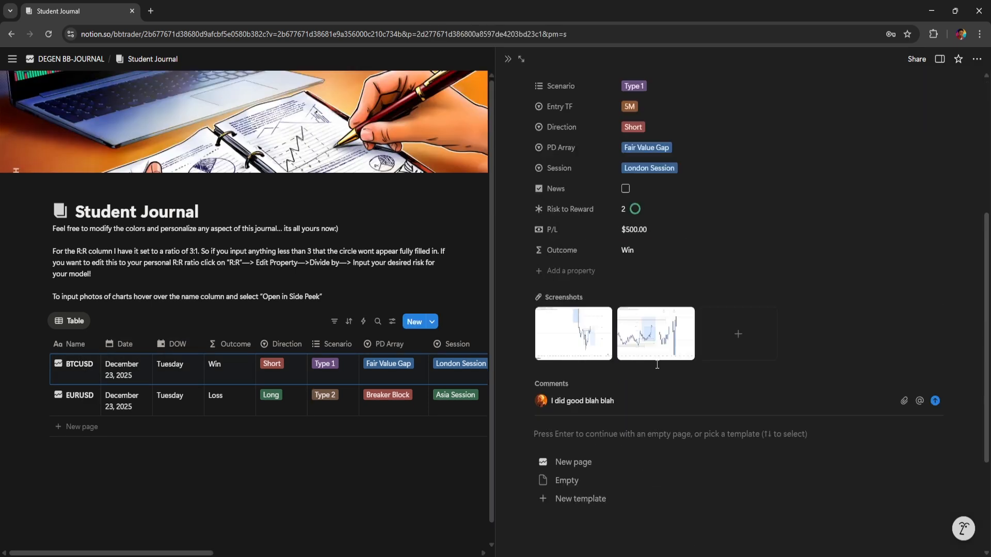
{"action": "scroll", "coordinate": [656, 376], "scroll_direction": "up", "scroll_amount": 8}
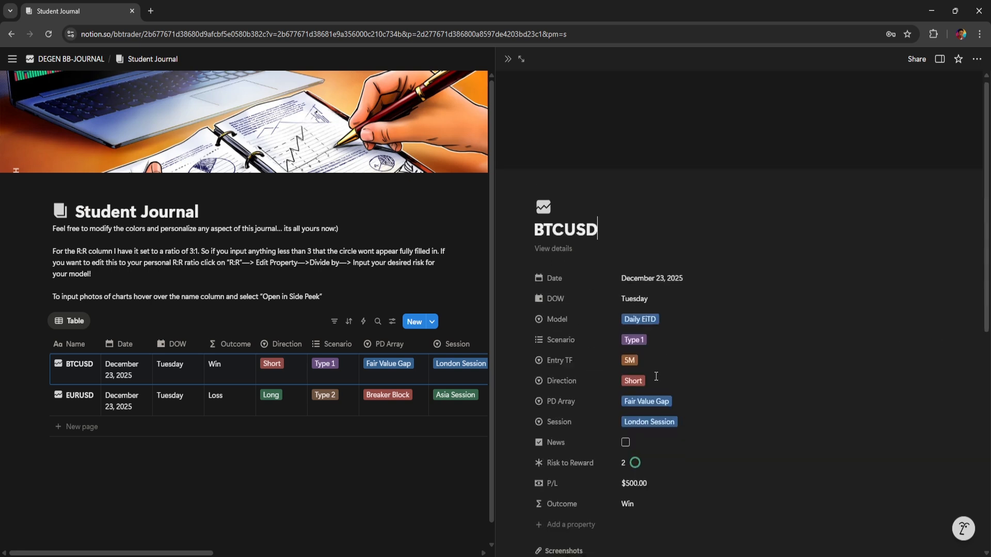
{"action": "left_click", "coordinate": [508, 59]}
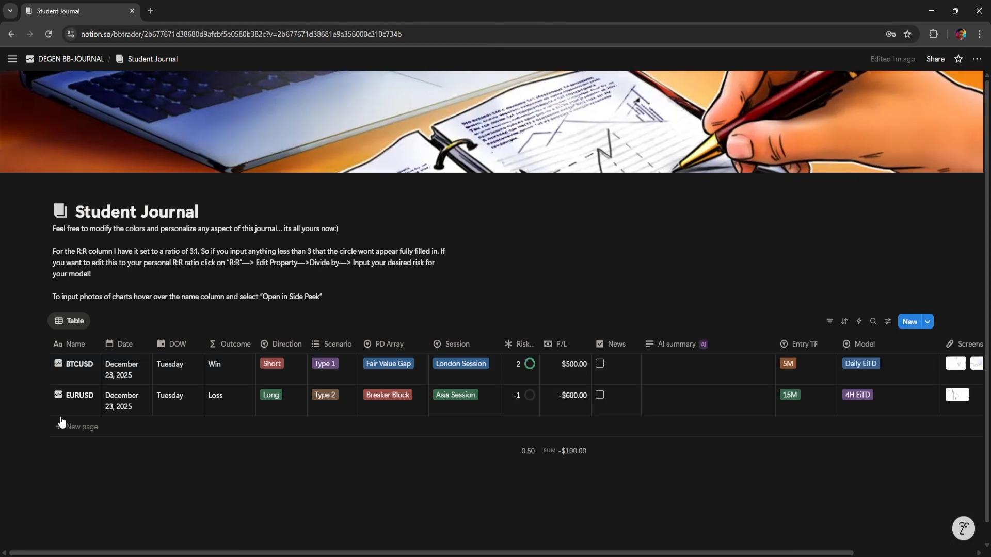
Review the EURUSD trade's properties and screenshots in side peek, and return to the full table
{"action": "left_click", "coordinate": [97, 401]}
{"action": "scroll", "coordinate": [646, 305], "scroll_direction": "down", "scroll_amount": 8}
{"action": "scroll", "coordinate": [659, 312], "scroll_direction": "up", "scroll_amount": 8}
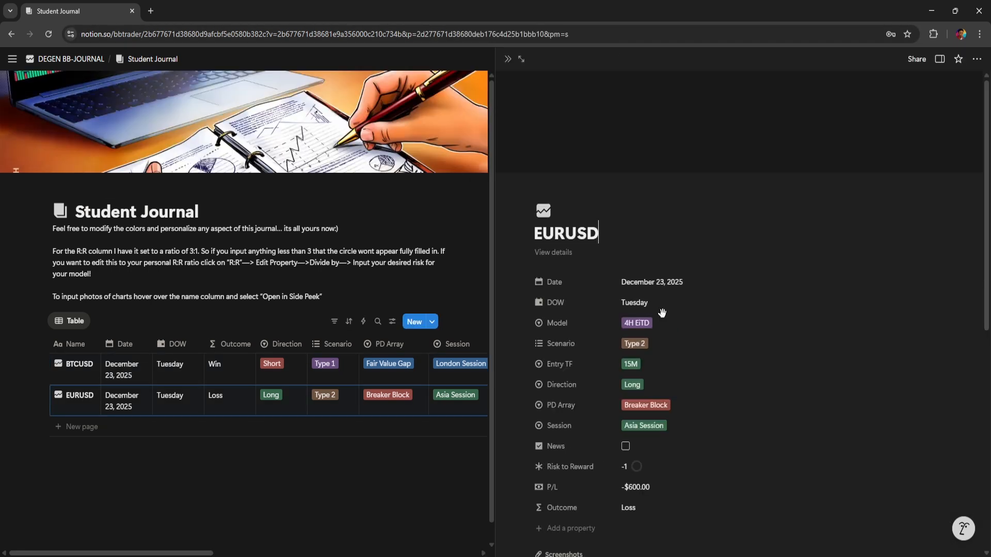
{"action": "left_click", "coordinate": [507, 59]}
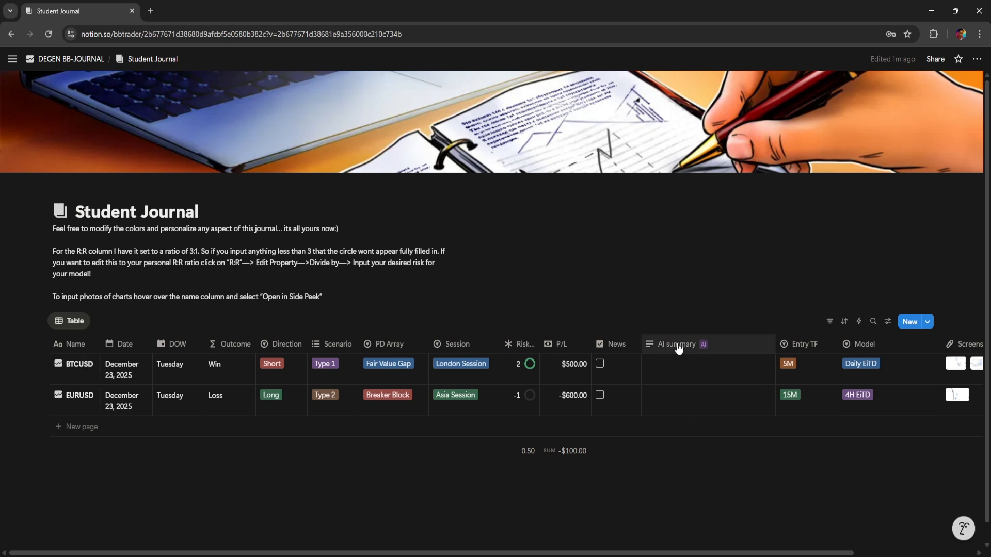
Delete the AI summary property from the Student Journal database
{"action": "left_click", "coordinate": [728, 341]}
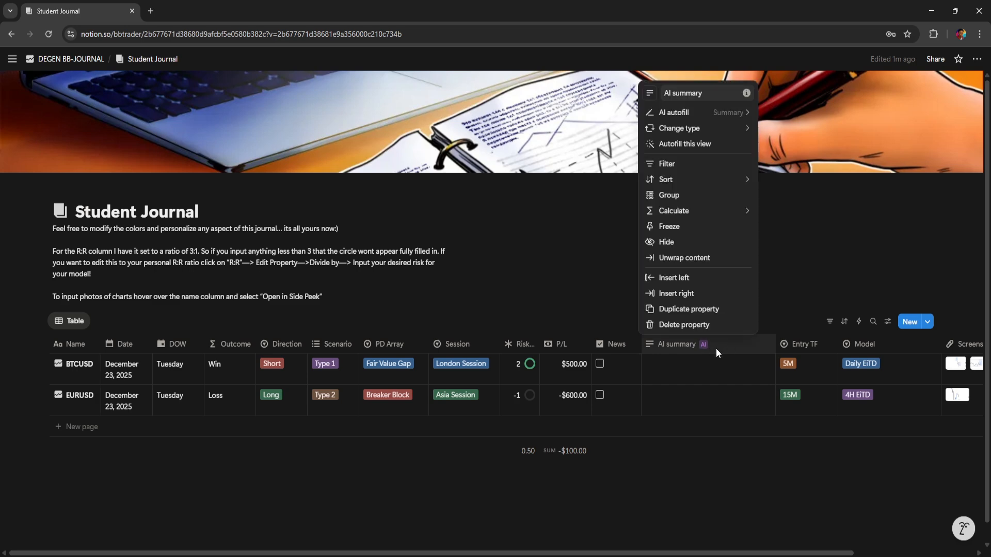
{"action": "left_click", "coordinate": [701, 324]}
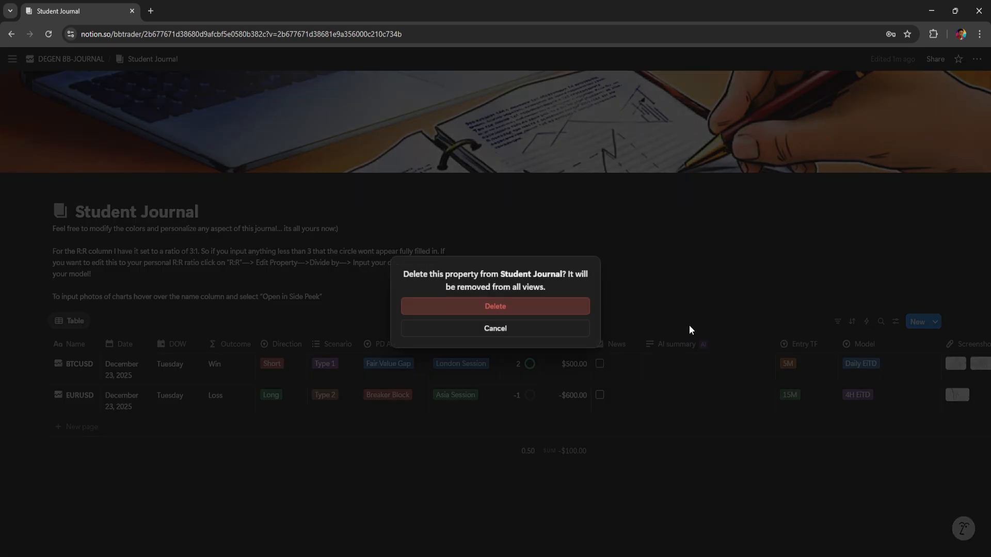
{"action": "left_click", "coordinate": [485, 308]}
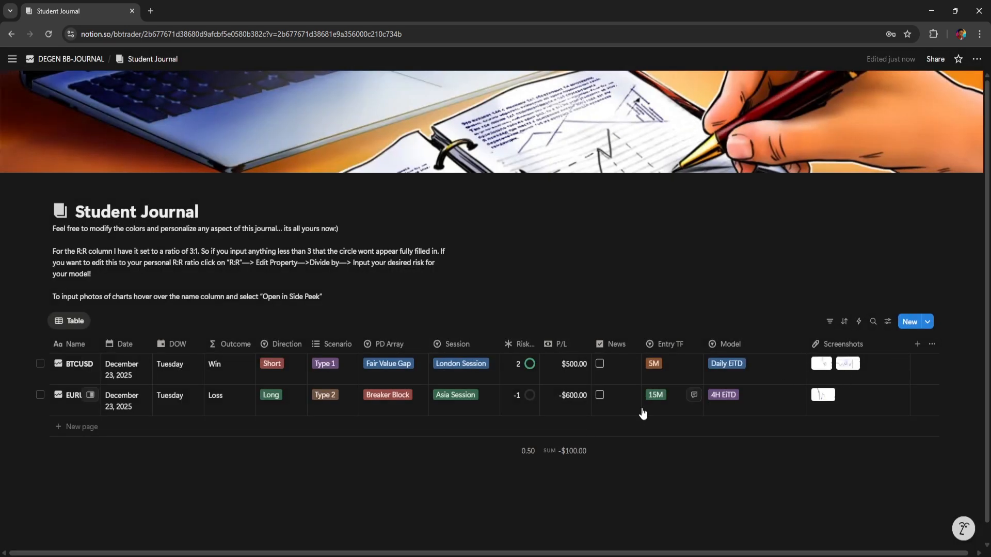